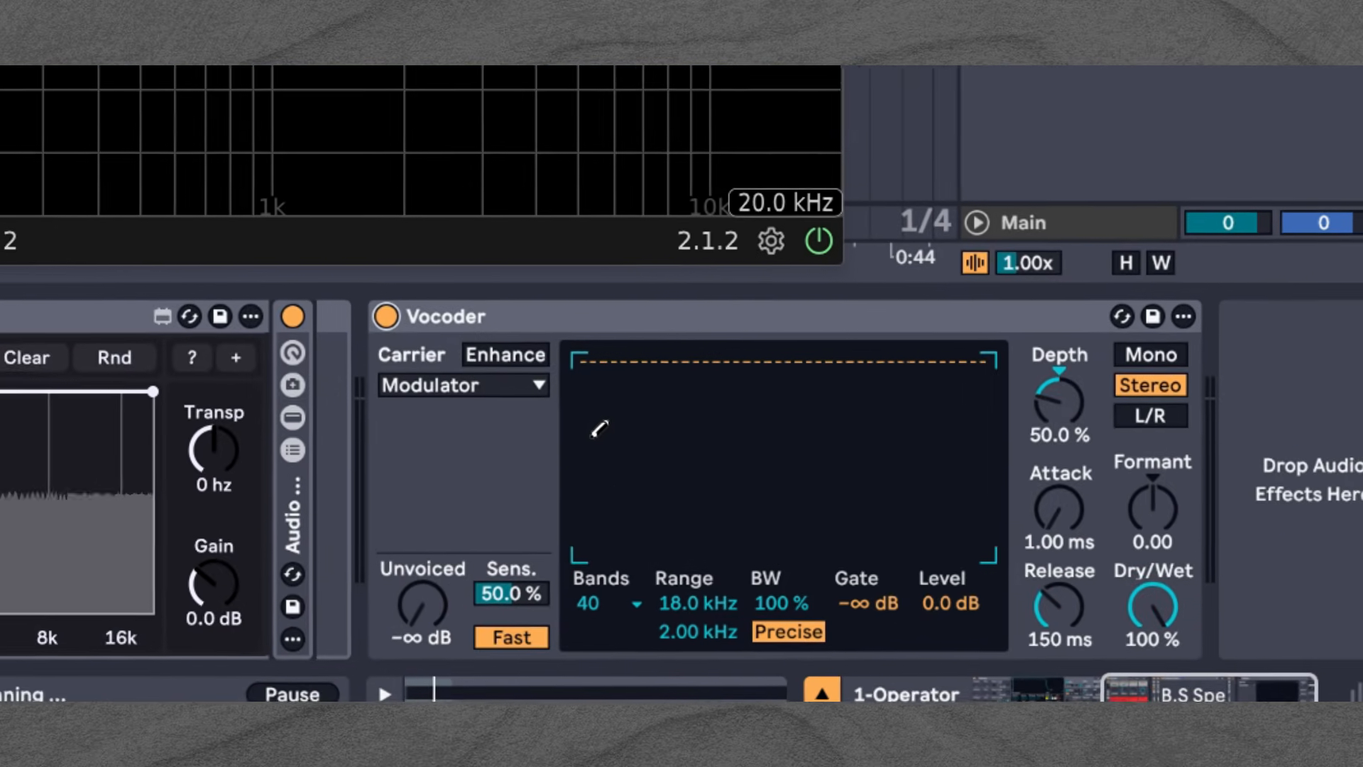
# Redraw the Vocoder's filter band levels freehand and delete the Vocoder device from the chain.
pyautogui.moveTo(1038, 598); pyautogui.dragTo(1156, 597)
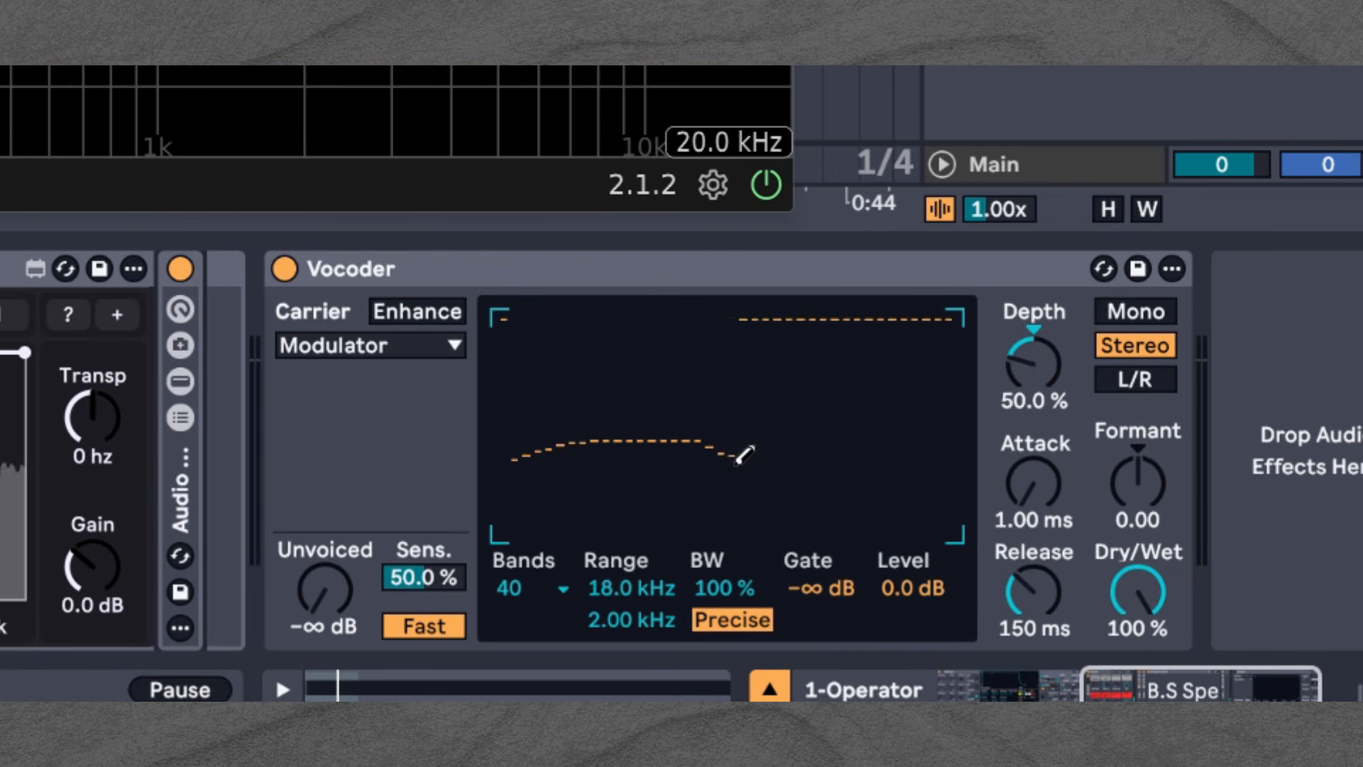
pyautogui.moveTo(739, 460)
pyautogui.mouseDown()
pyautogui.moveTo(946, 361)
pyautogui.moveTo(720, 361)
pyautogui.mouseUp()
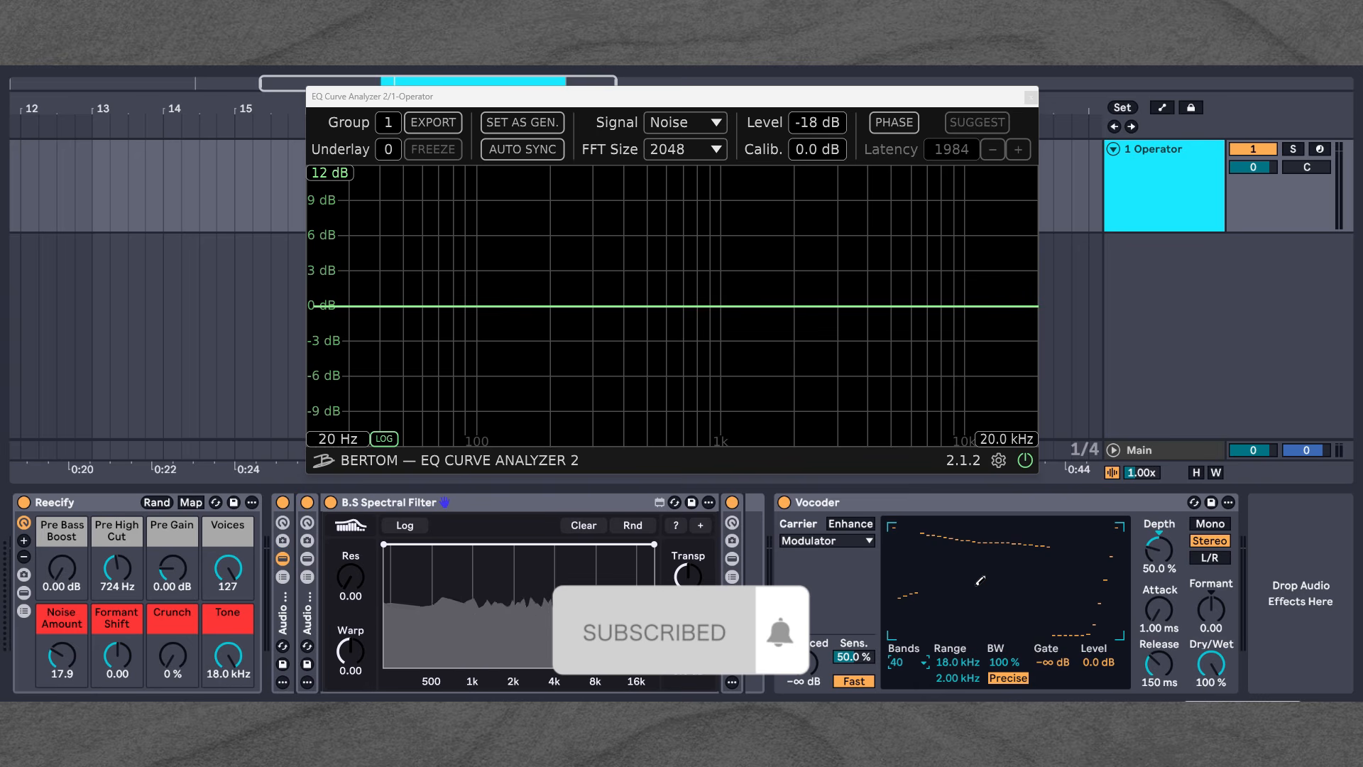
pyautogui.click(847, 504)
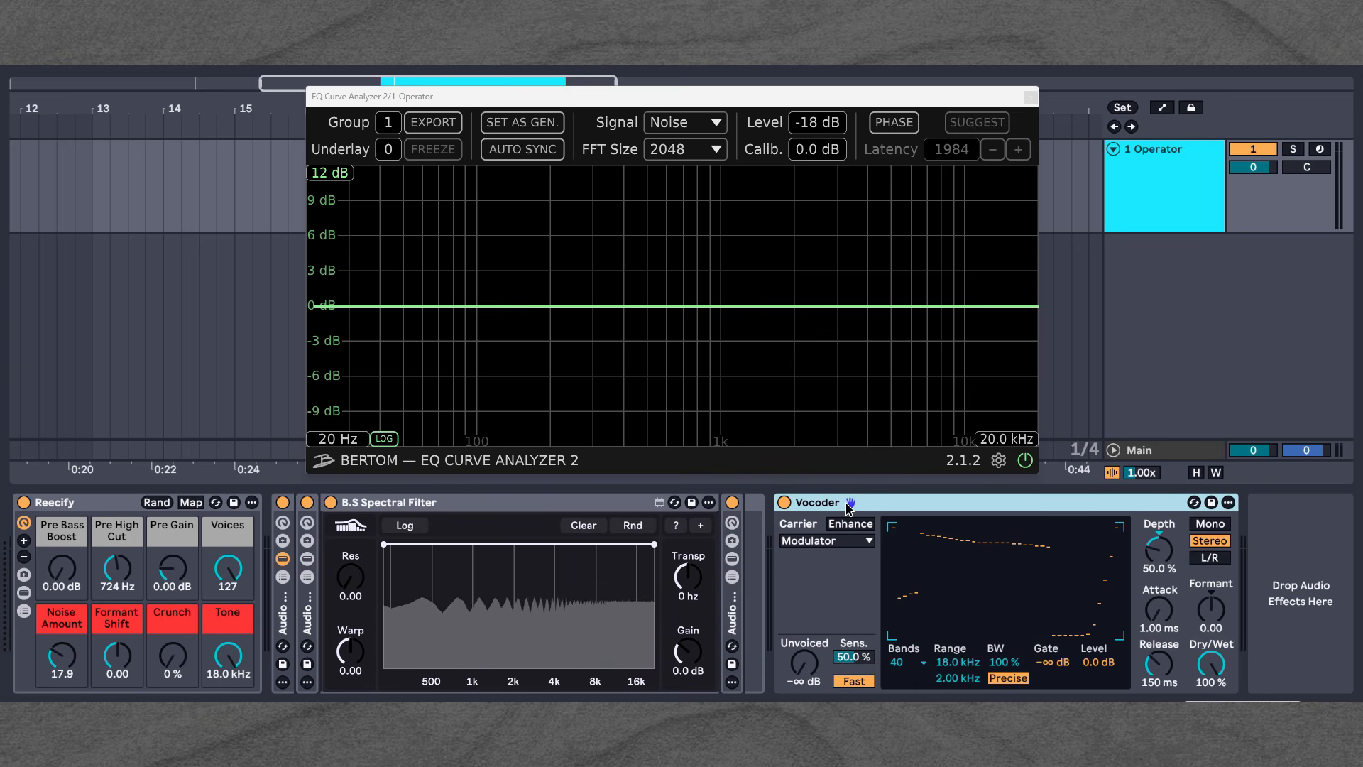
pyautogui.press('Delete')
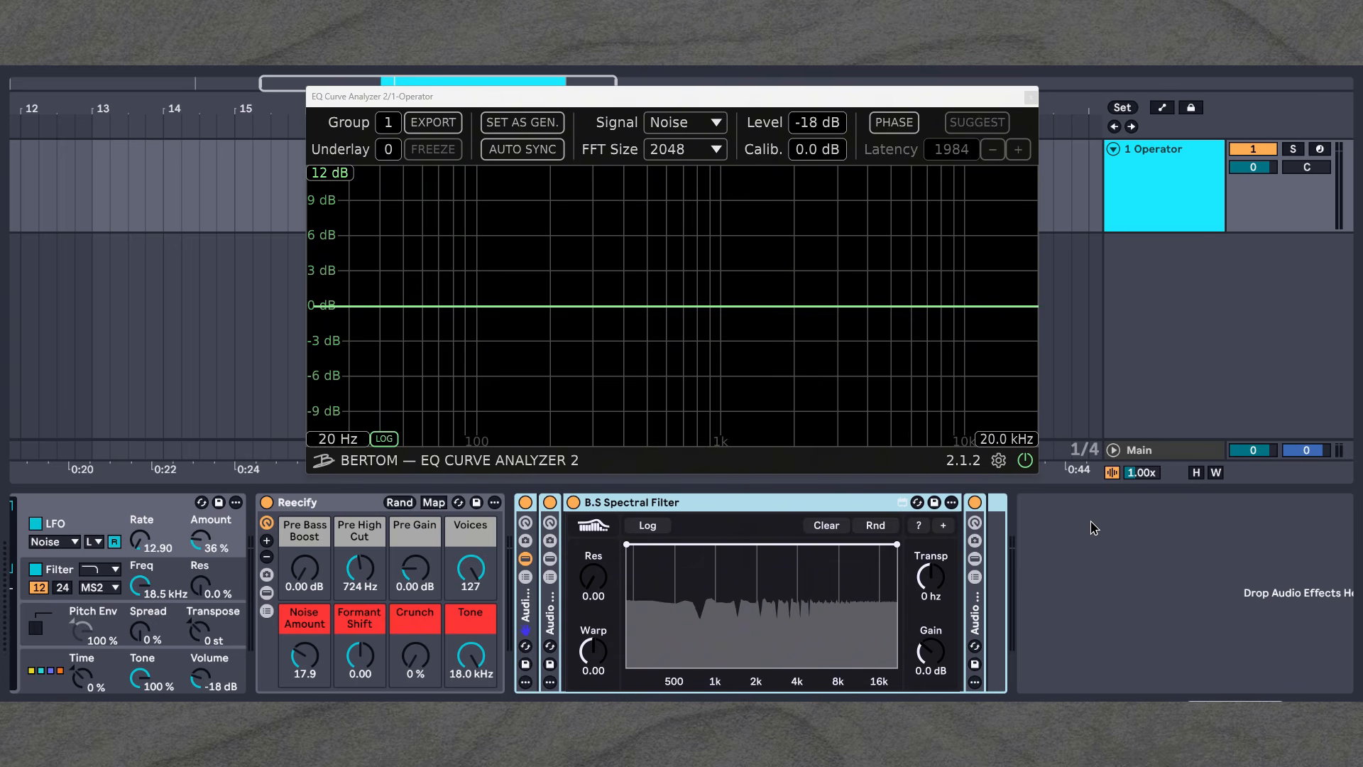
# Add breakpoints to the B.S Spectral Filter curve, dipping between about 800 Hz and 3.5 kHz and peaking near 4 kHz.
pyautogui.click(679, 555)
pyautogui.click(730, 616)
pyautogui.click(868, 604)
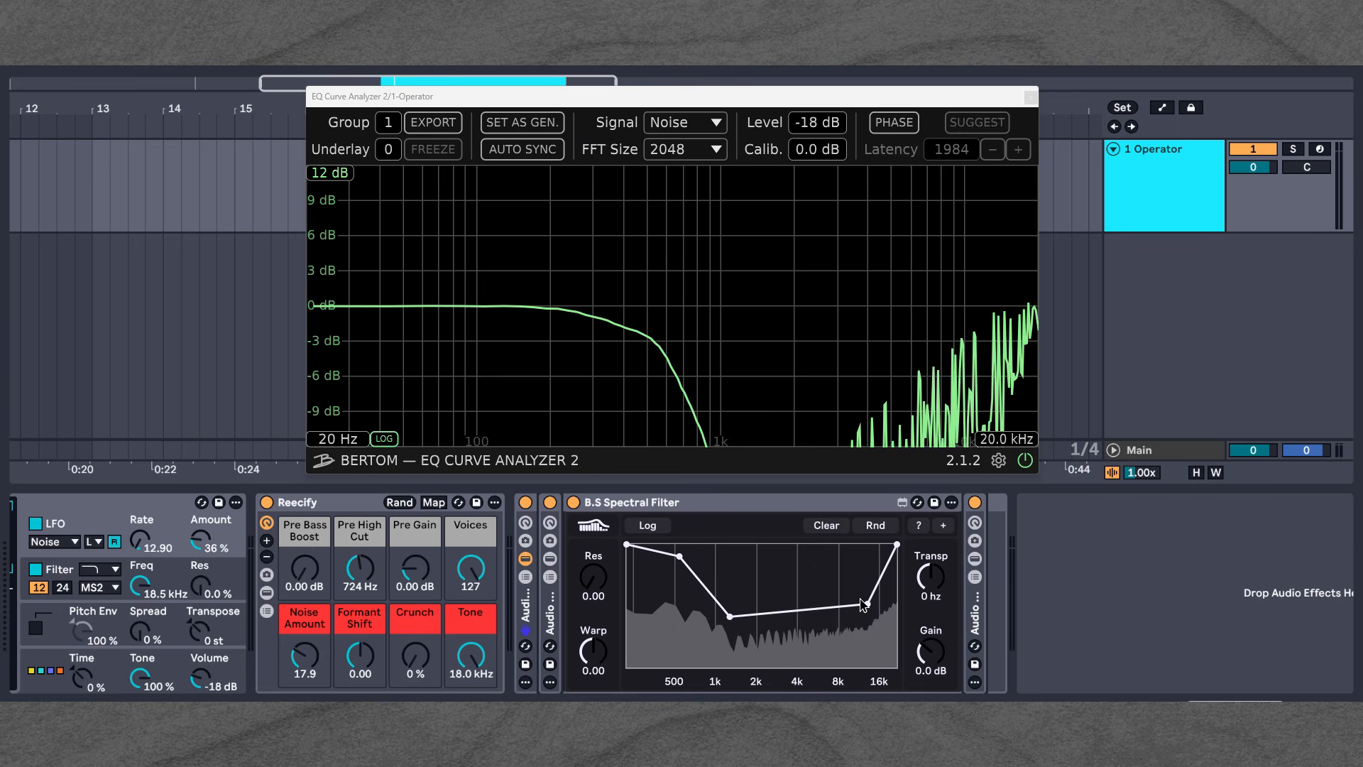
pyautogui.click(792, 566)
pyautogui.click(702, 622)
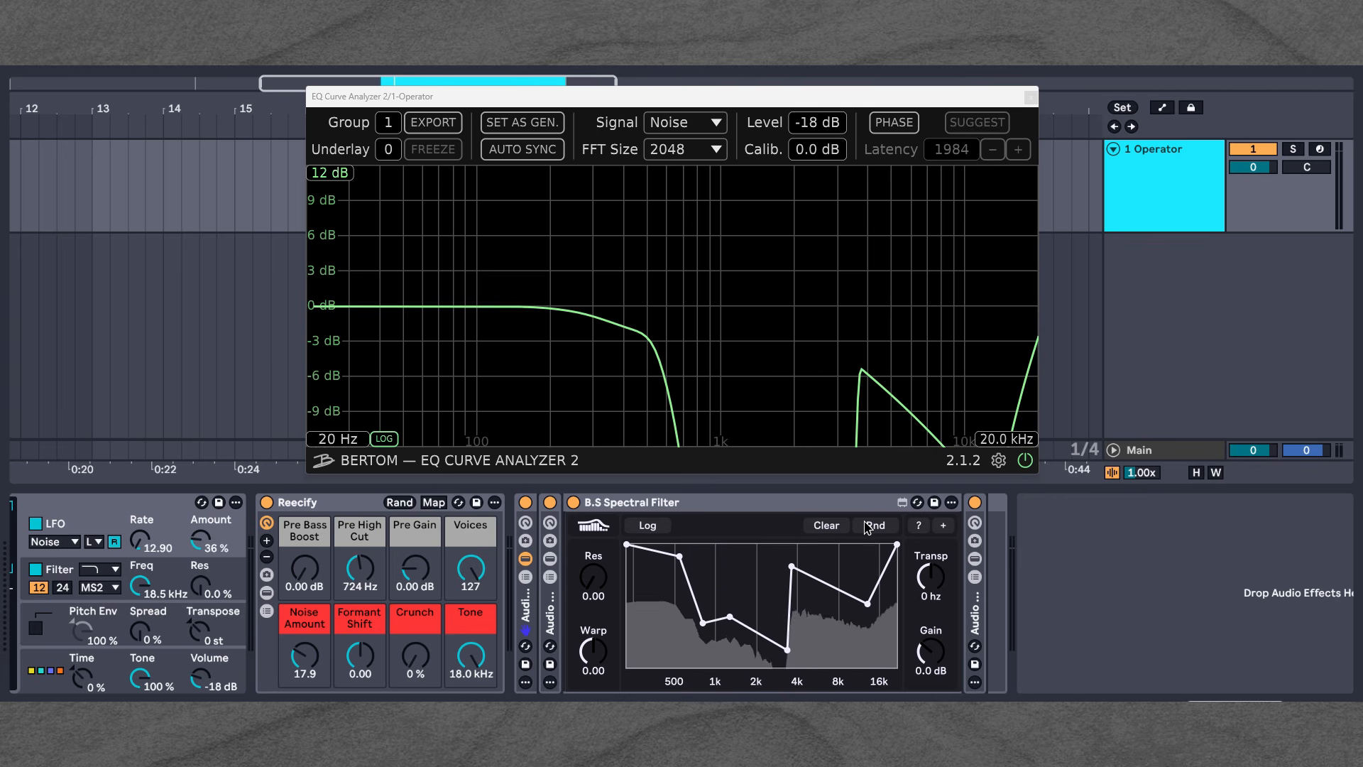
pyautogui.click(1276, 531)
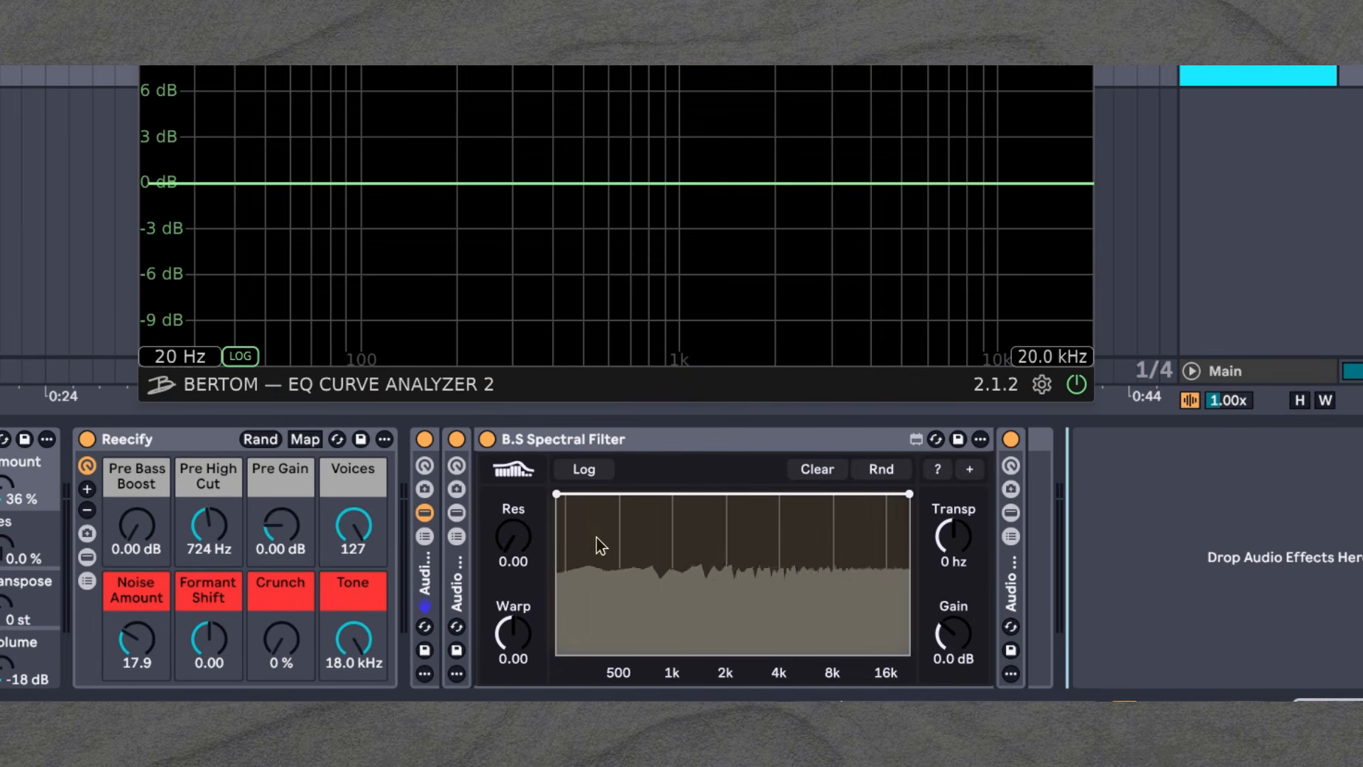
# Place one breakpoint at about 3.3 kHz on the filter curve, bend the segment before it, and remove the breakpoint.
pyautogui.click(703, 553)
pyautogui.moveTo(705, 557); pyautogui.dragTo(769, 552)
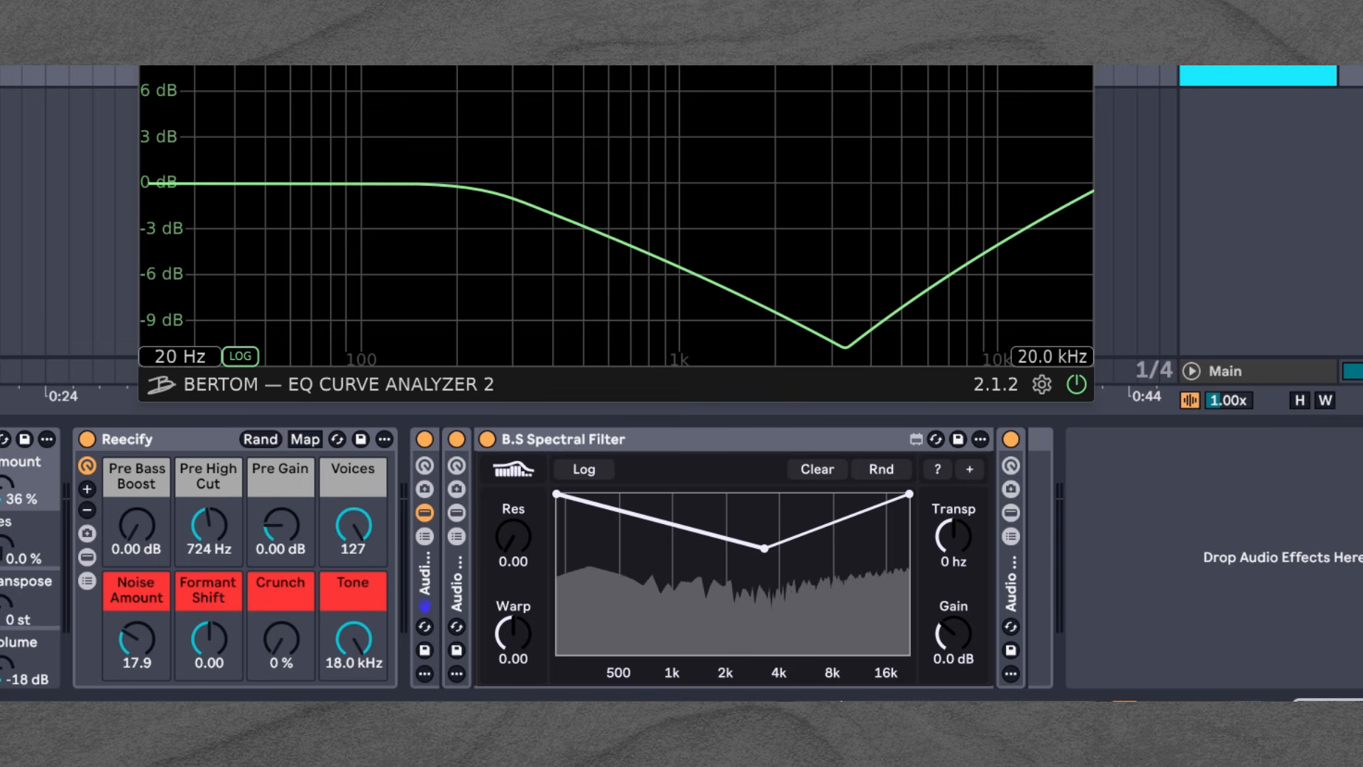
pyautogui.moveTo(700, 532); pyautogui.dragTo(700, 504)
pyautogui.keyDown('shift'); pyautogui.click(764, 550); pyautogui.keyUp('shift')
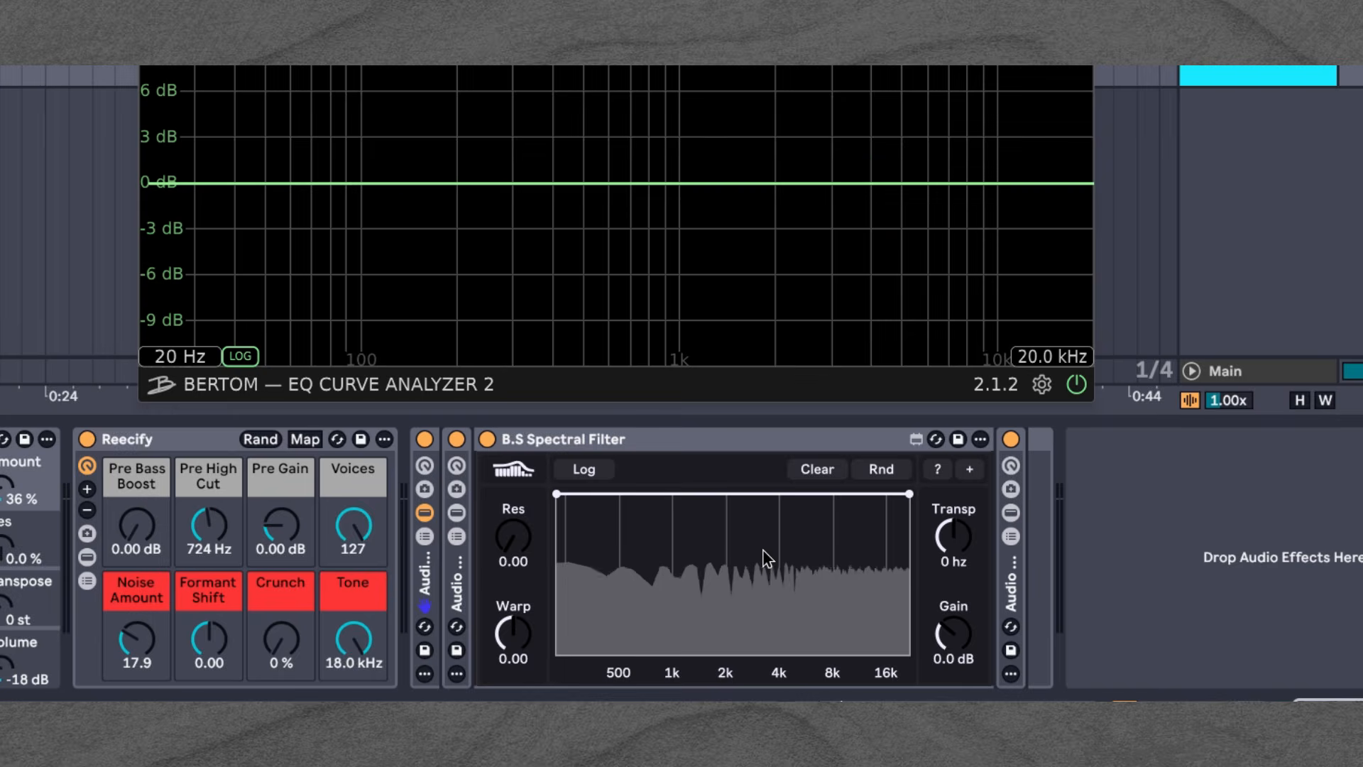
# Add five breakpoints forming dips near 750 Hz and between about 1.6 and 4 kHz, and clear the filter curve.
pyautogui.click(651, 616)
pyautogui.click(808, 553)
pyautogui.click(686, 523)
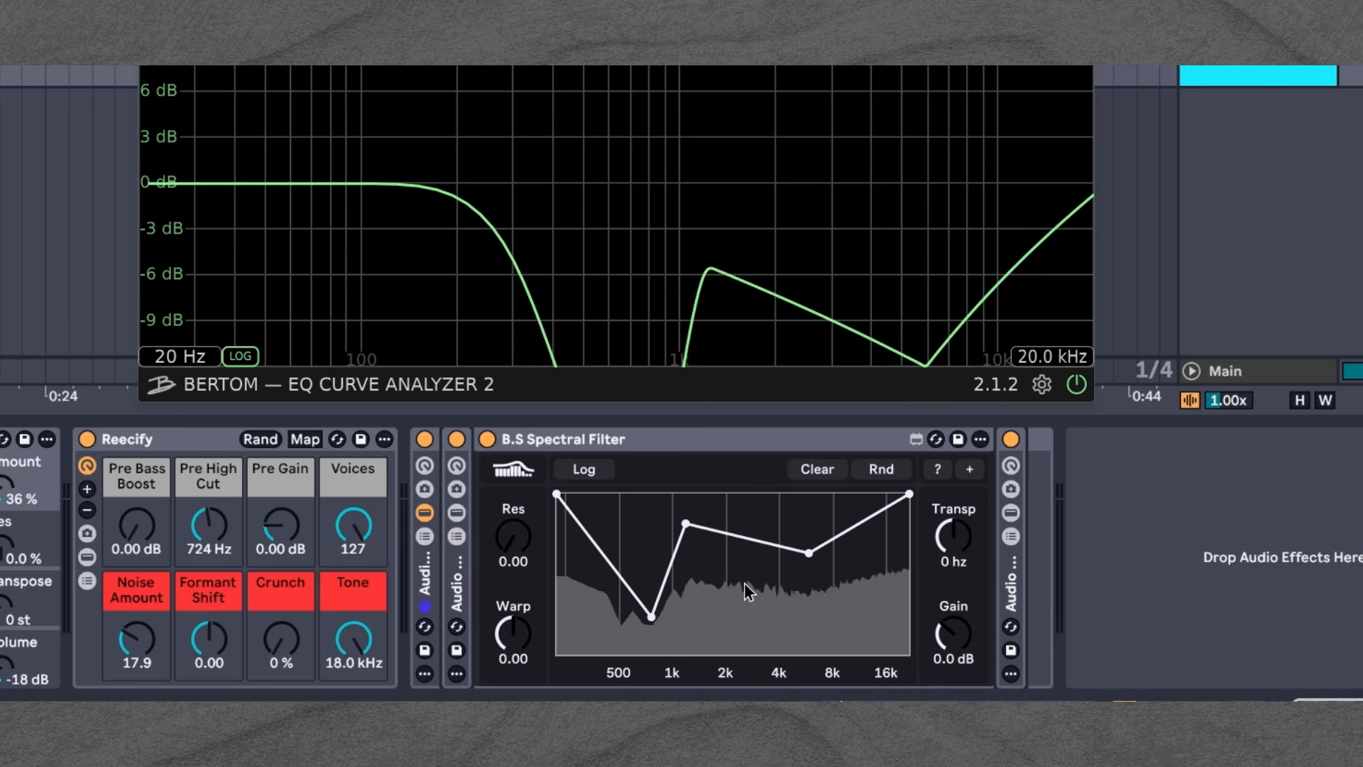
pyautogui.click(780, 617)
pyautogui.click(711, 633)
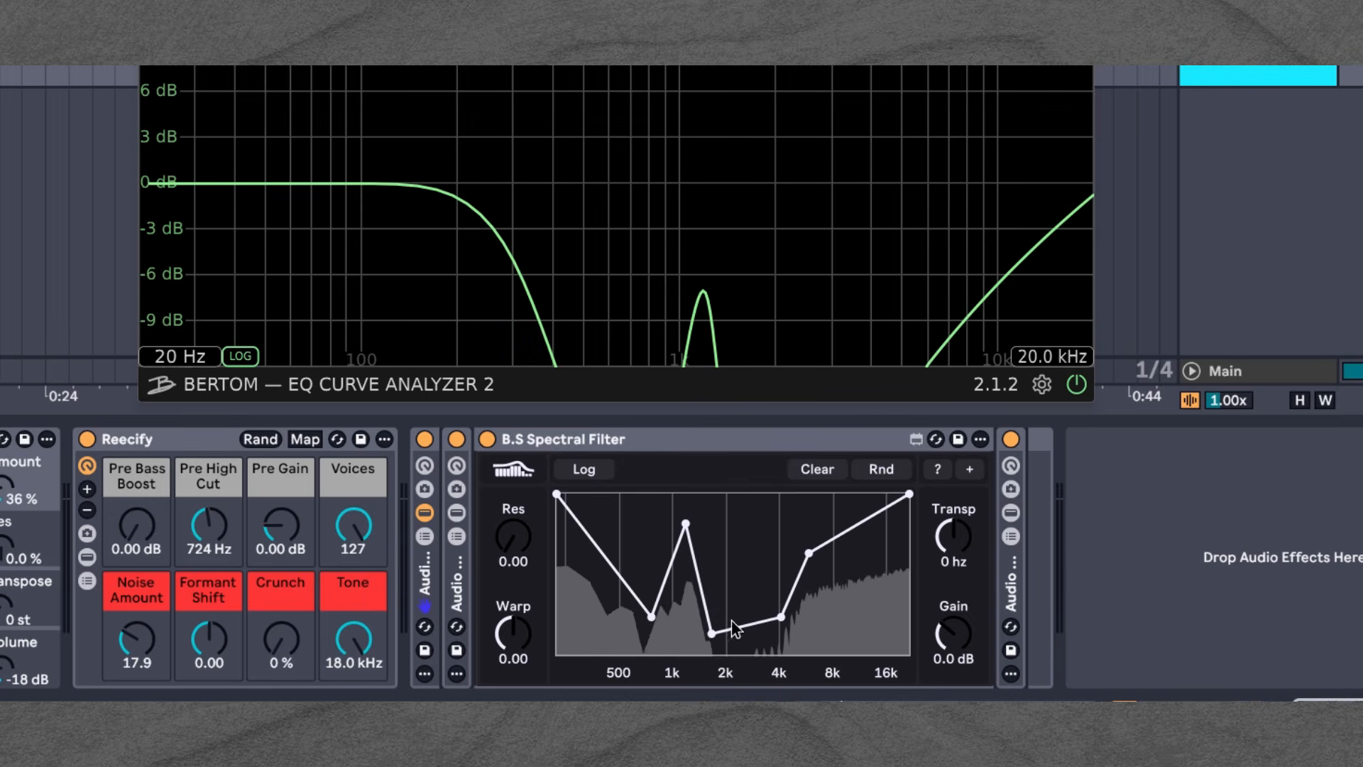
pyautogui.click(818, 477)
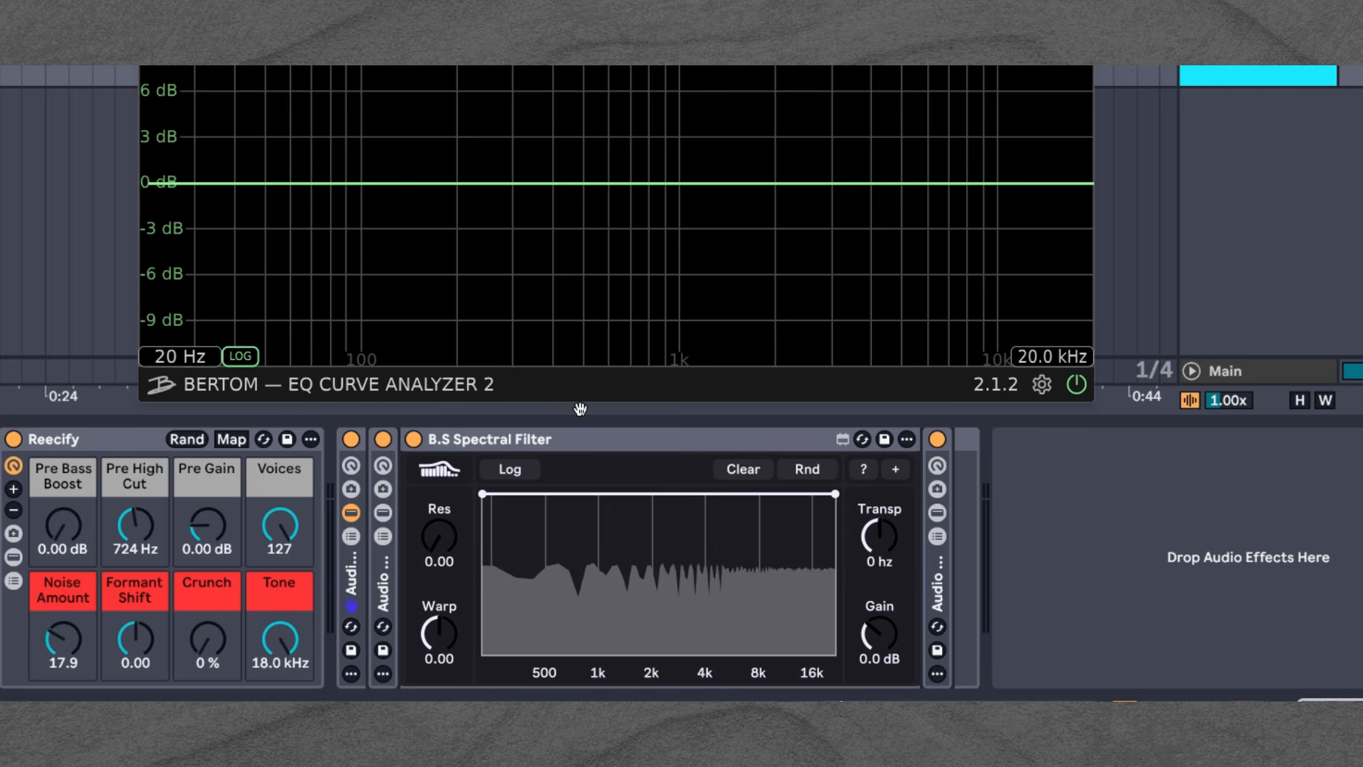
# Switch the filter display to the Lin frequency scale and draw a curve with notches near 3 kHz and 6.5 kHz.
pyautogui.click(525, 467)
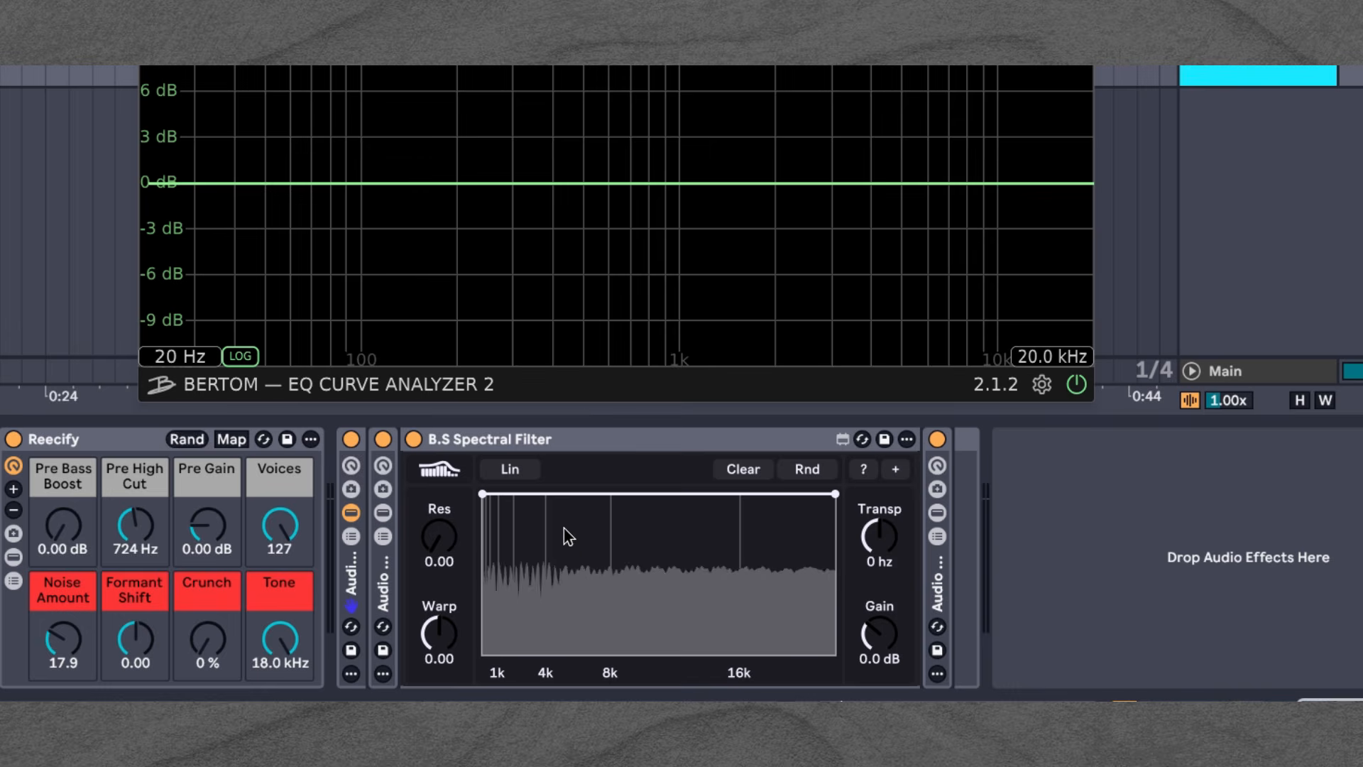
pyautogui.moveTo(568, 543); pyautogui.dragTo(586, 636)
pyautogui.moveTo(678, 522); pyautogui.dragTo(671, 494)
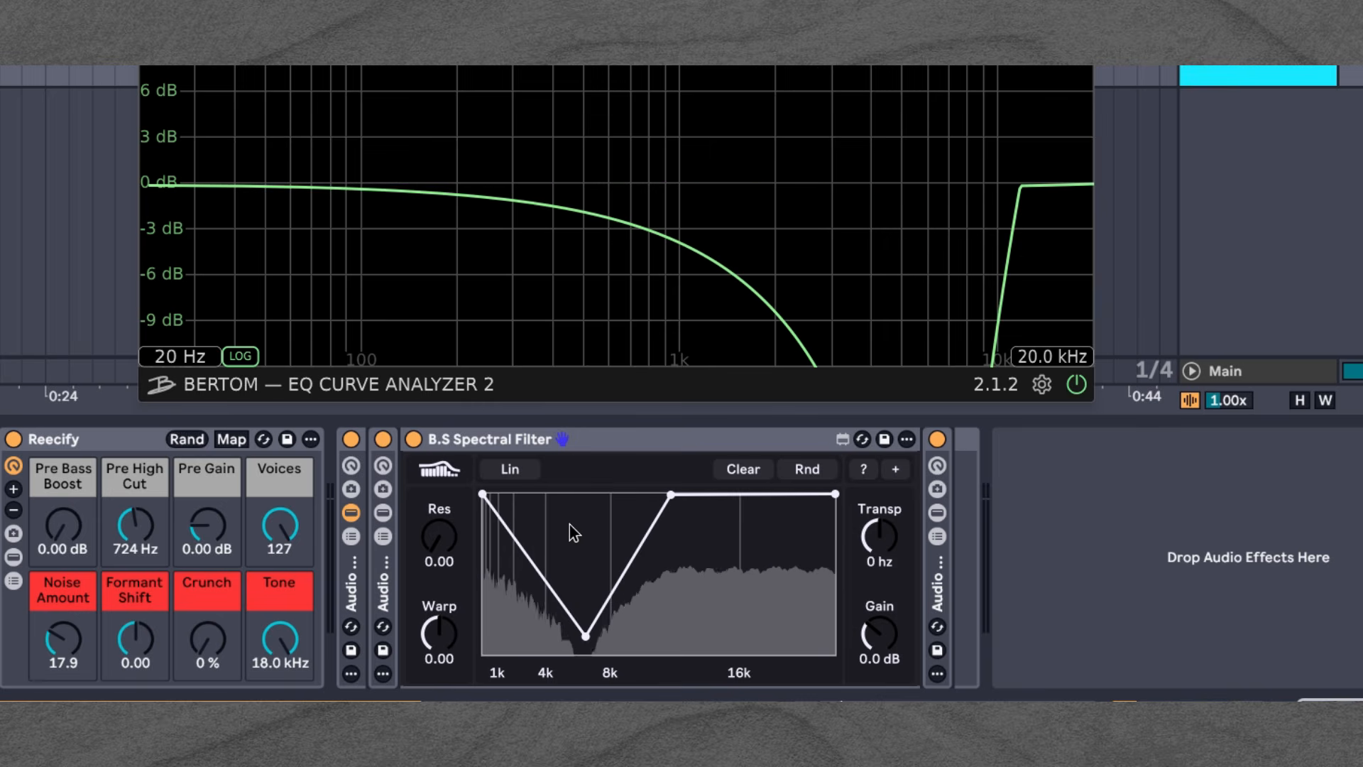
pyautogui.moveTo(569, 523); pyautogui.dragTo(577, 494)
pyautogui.moveTo(511, 575); pyautogui.dragTo(526, 647)
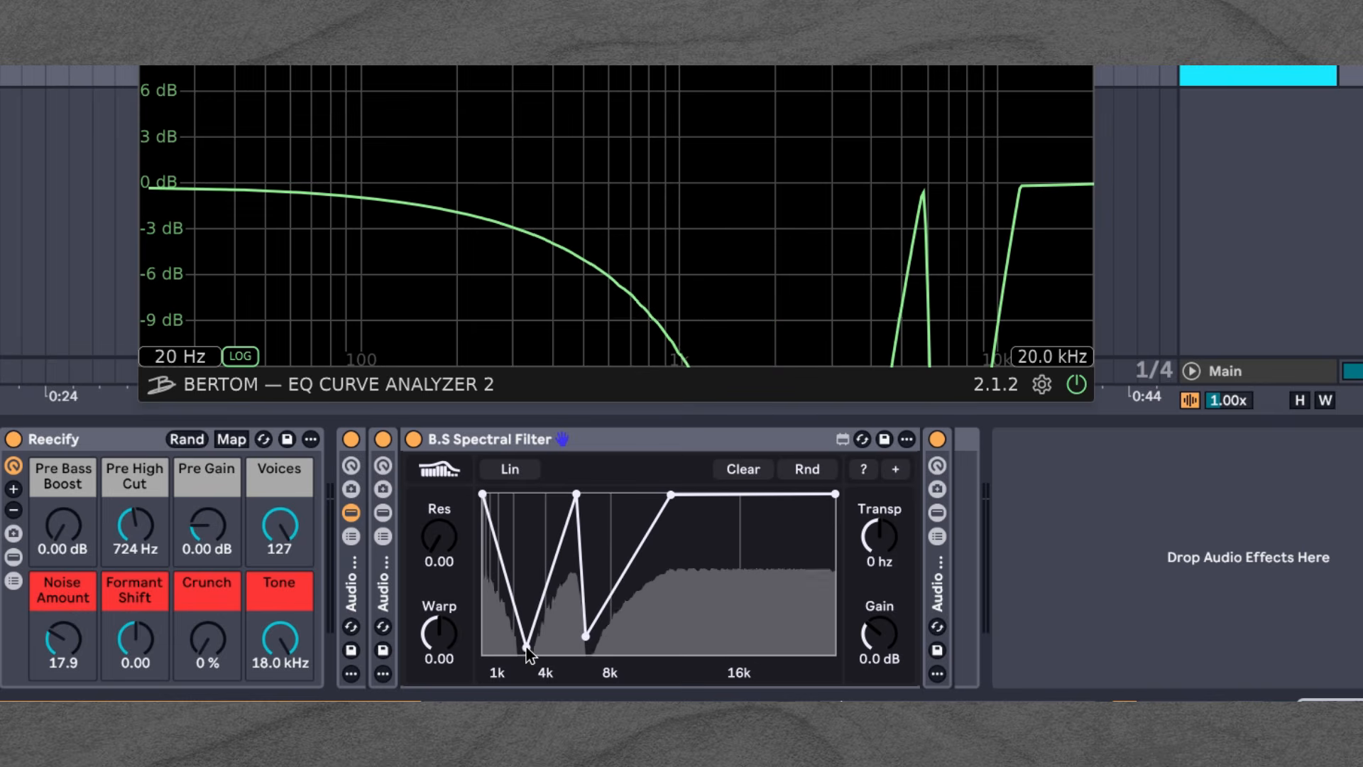
# Return the filter display to the Log frequency scale and clear the curve.
pyautogui.click(515, 470)
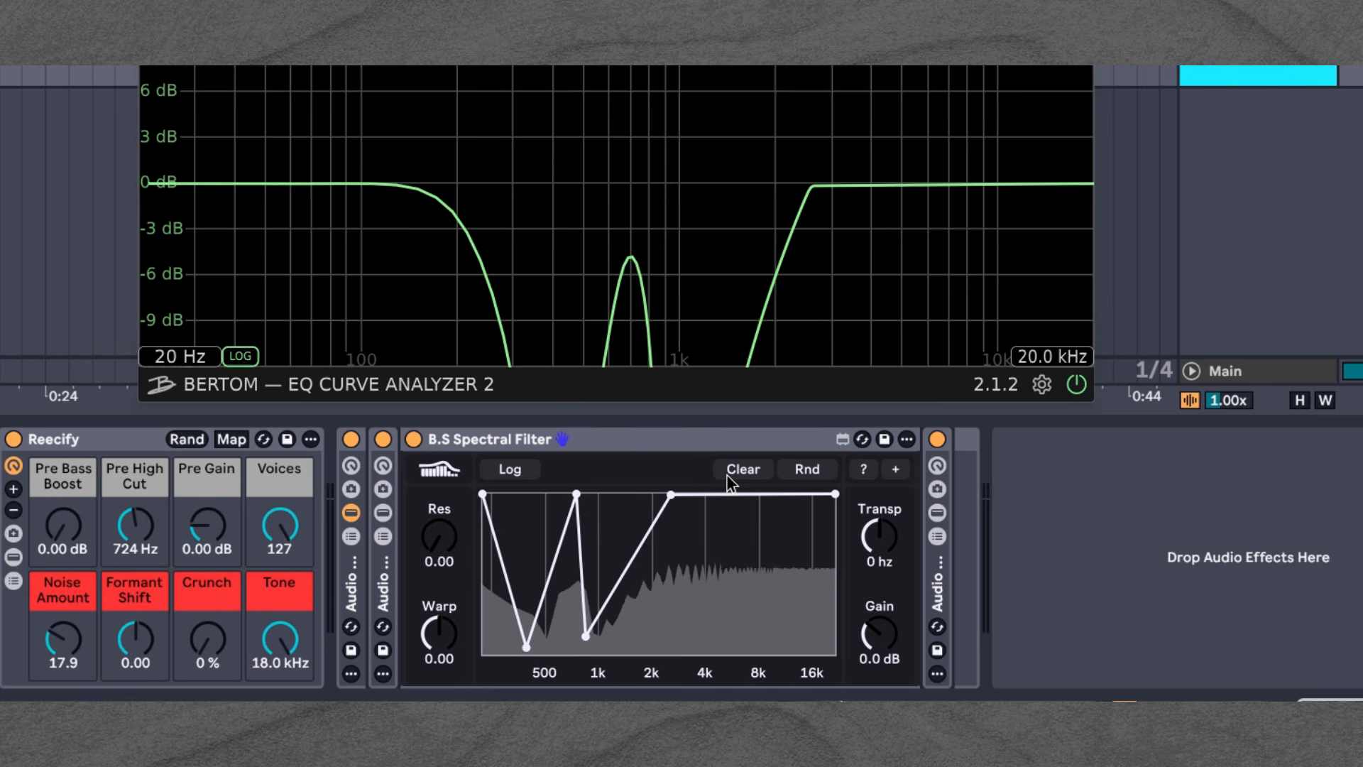
pyautogui.click(750, 467)
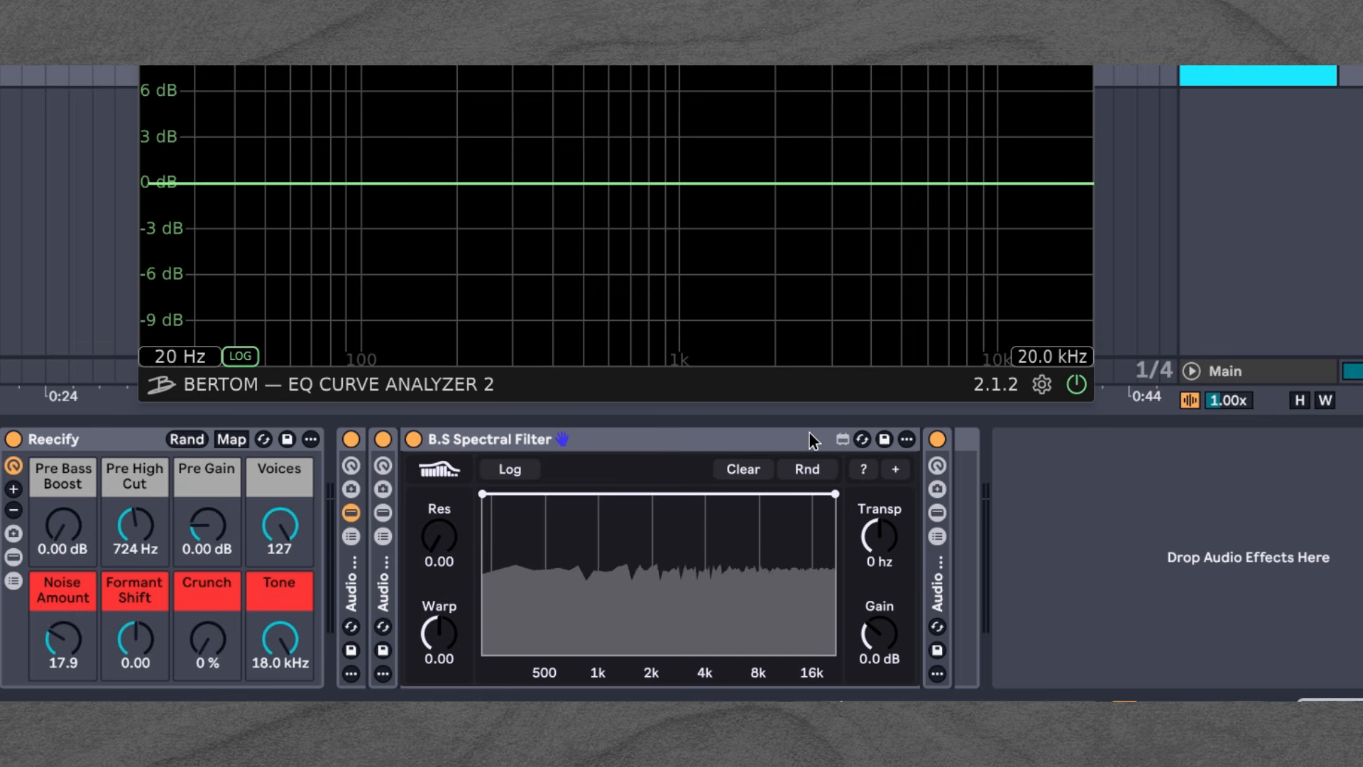
# Generate a random filter curve and compare the sound during playback with the Spectral Filter bypassed and enabled.
pyautogui.click(813, 467)
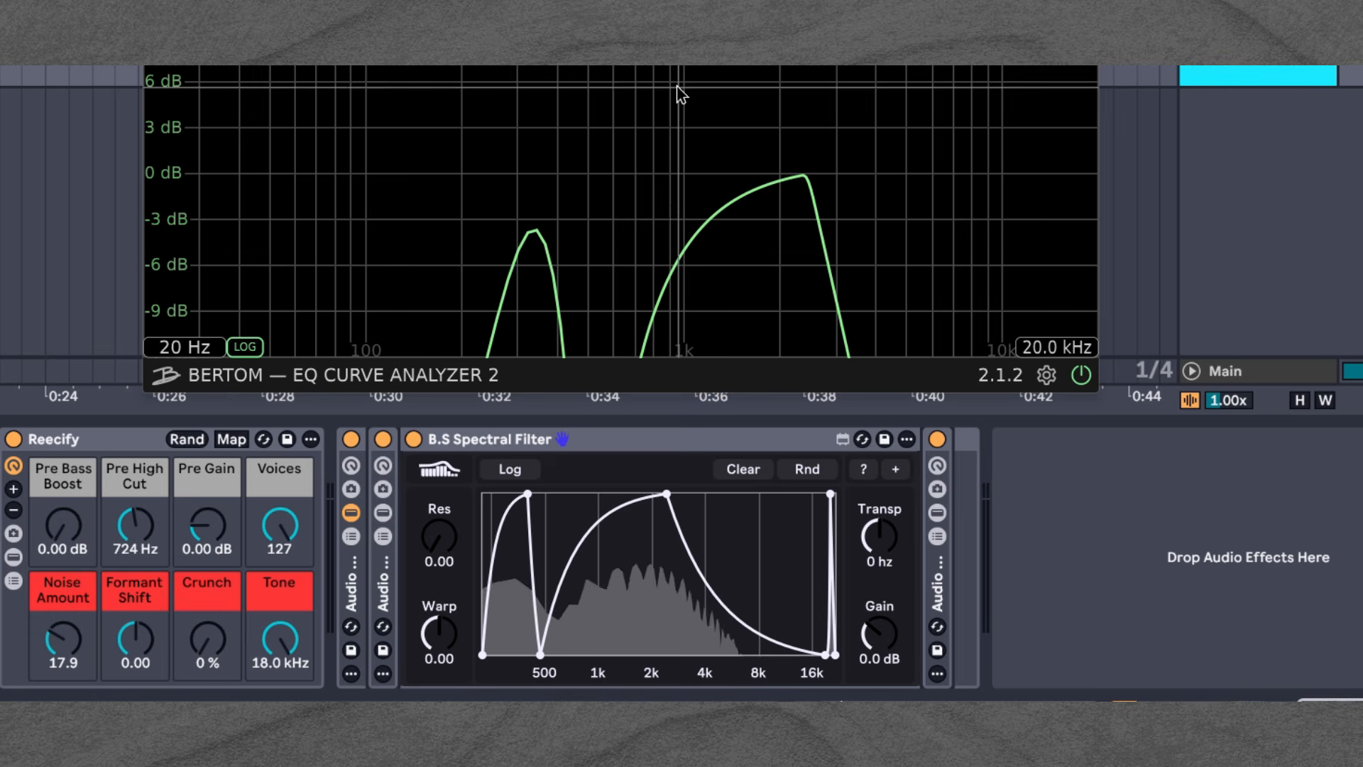
pyautogui.click(414, 439)
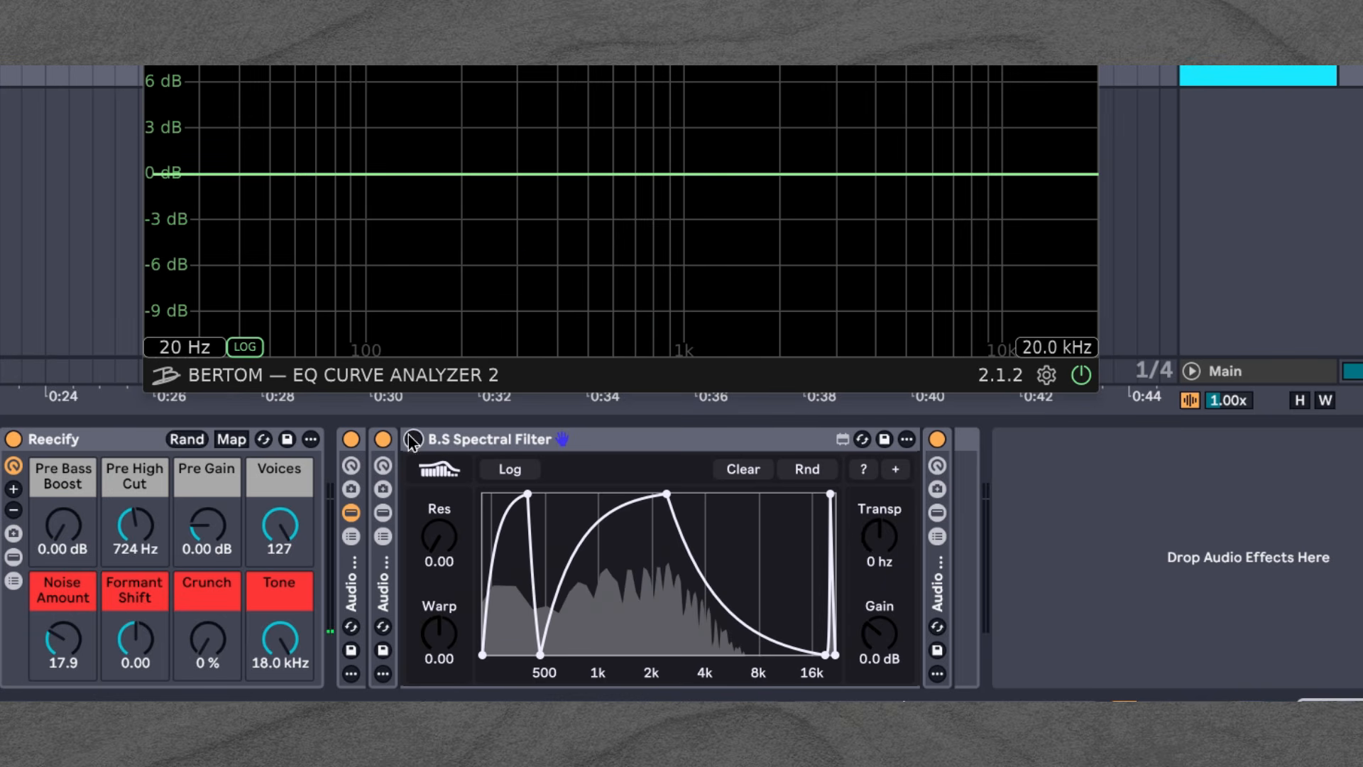
pyautogui.press('space')
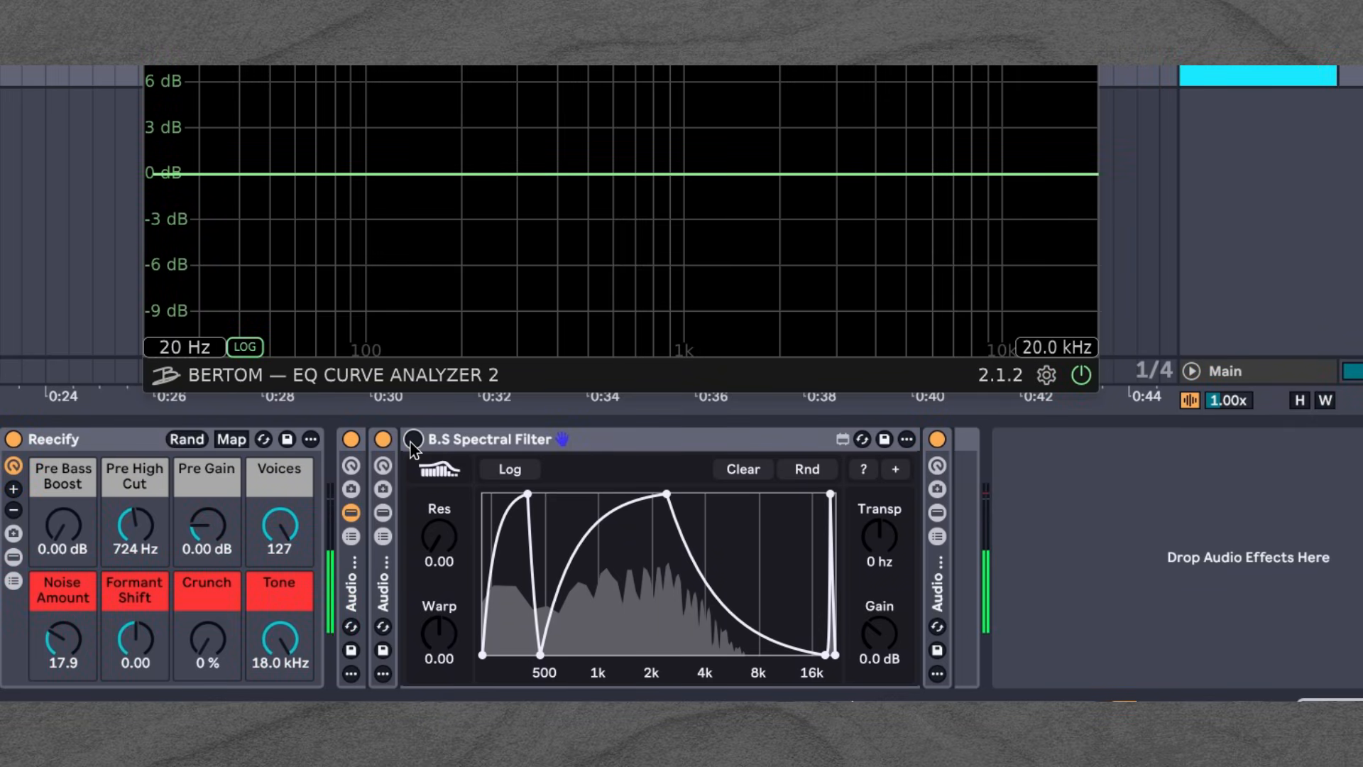
pyautogui.click(413, 439)
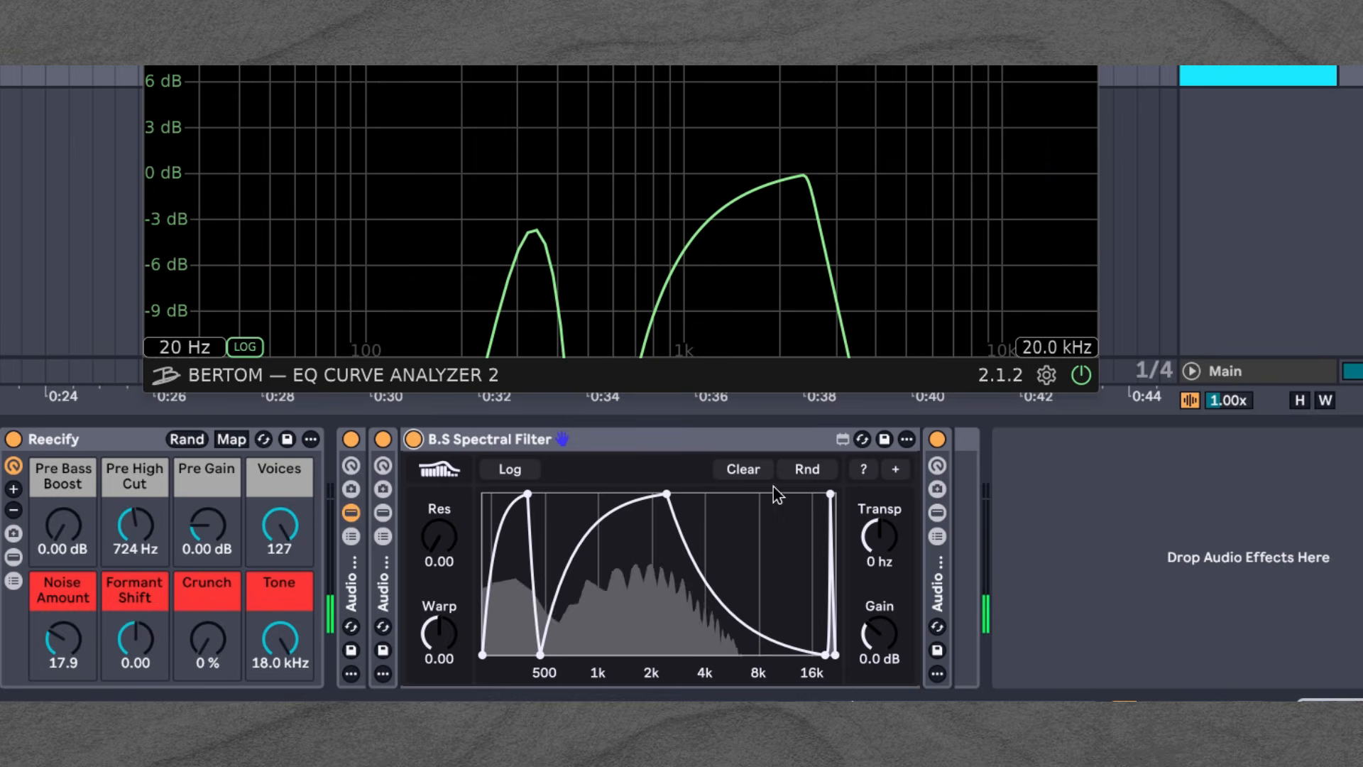
# Randomize the filter curve repeatedly during playback to audition different filter shapes.
pyautogui.click(808, 470)
pyautogui.click(808, 470)
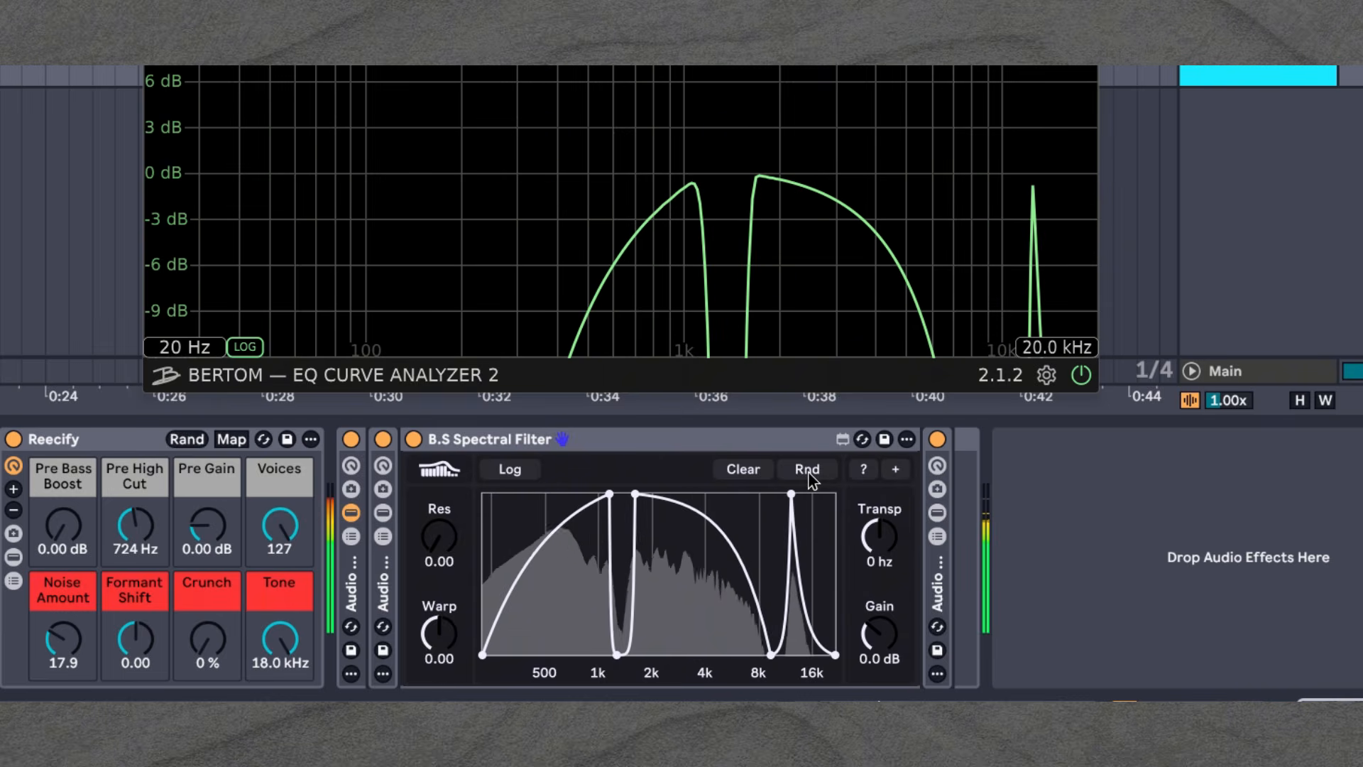
pyautogui.click(808, 471)
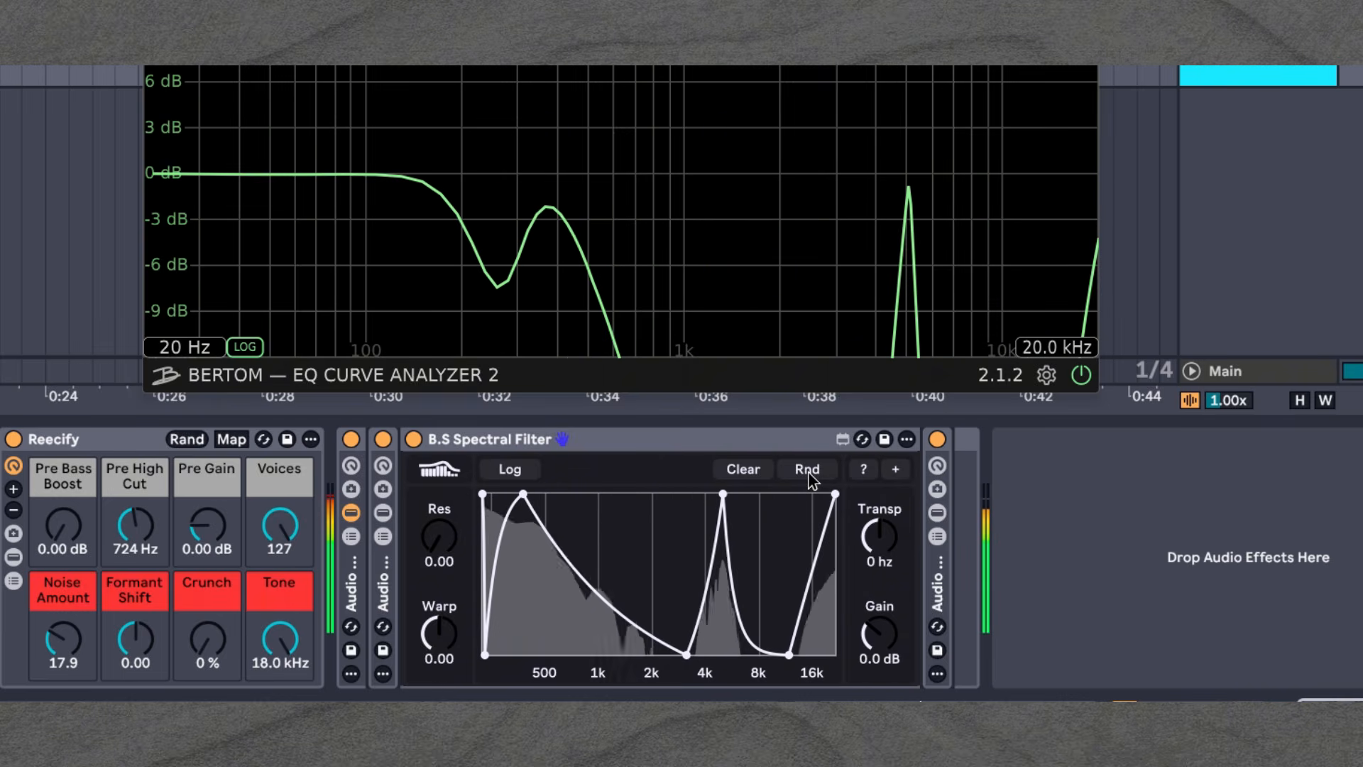
pyautogui.click(808, 472)
pyautogui.click(808, 471)
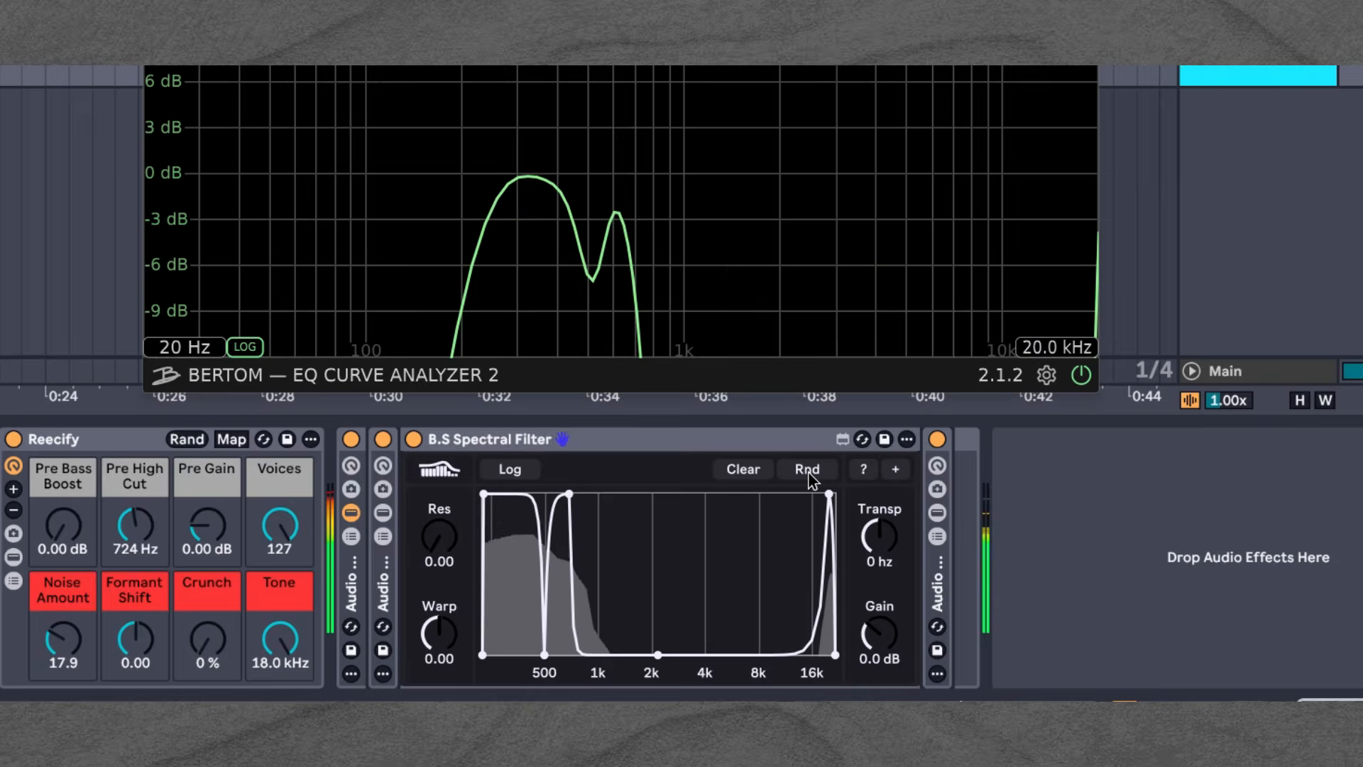
pyautogui.click(808, 472)
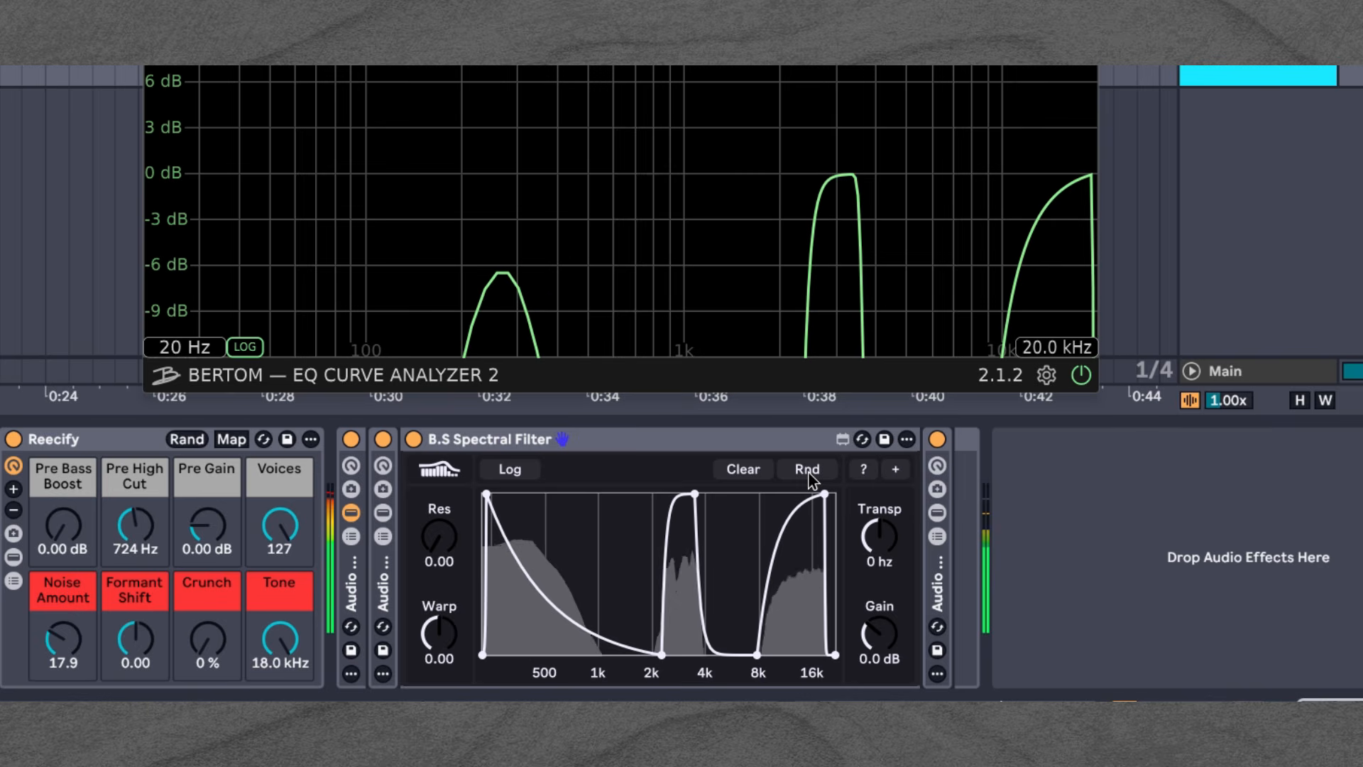
pyautogui.click(808, 472)
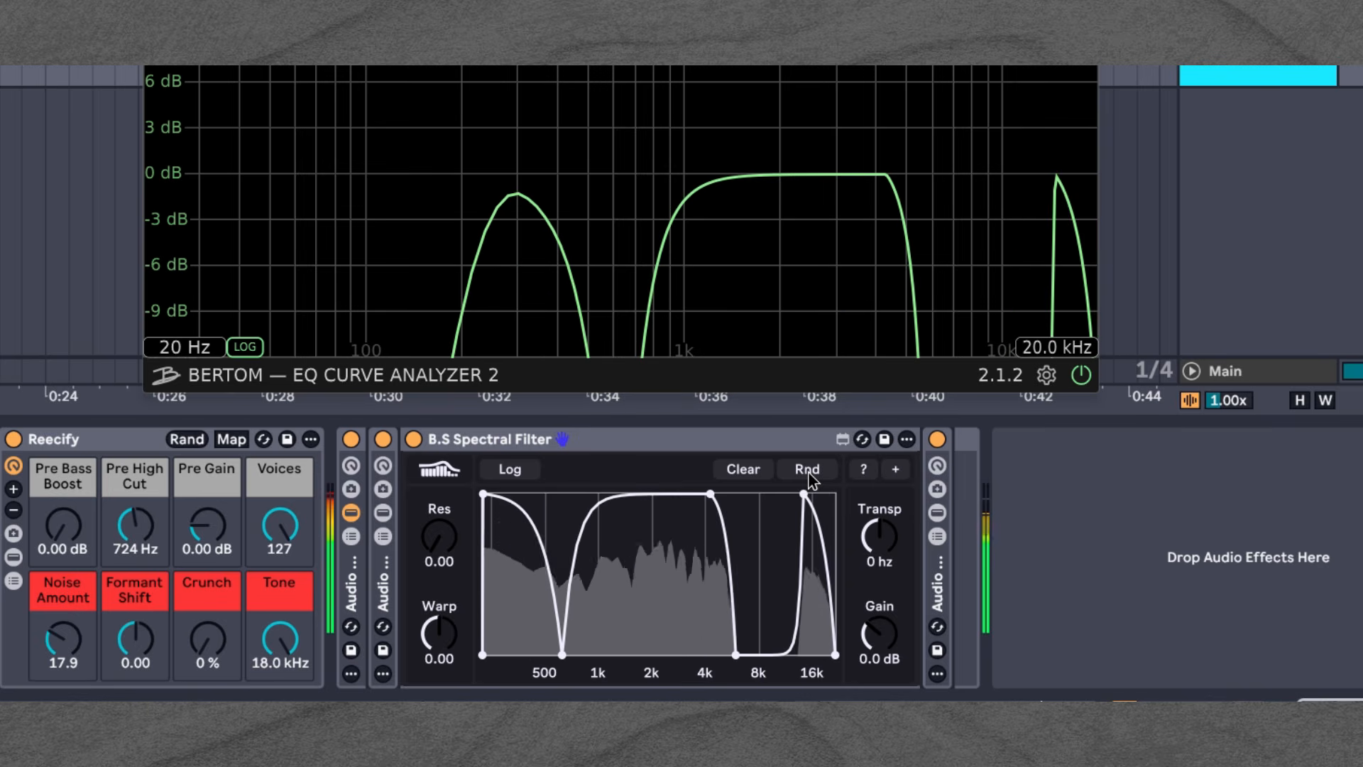
pyautogui.click(808, 471)
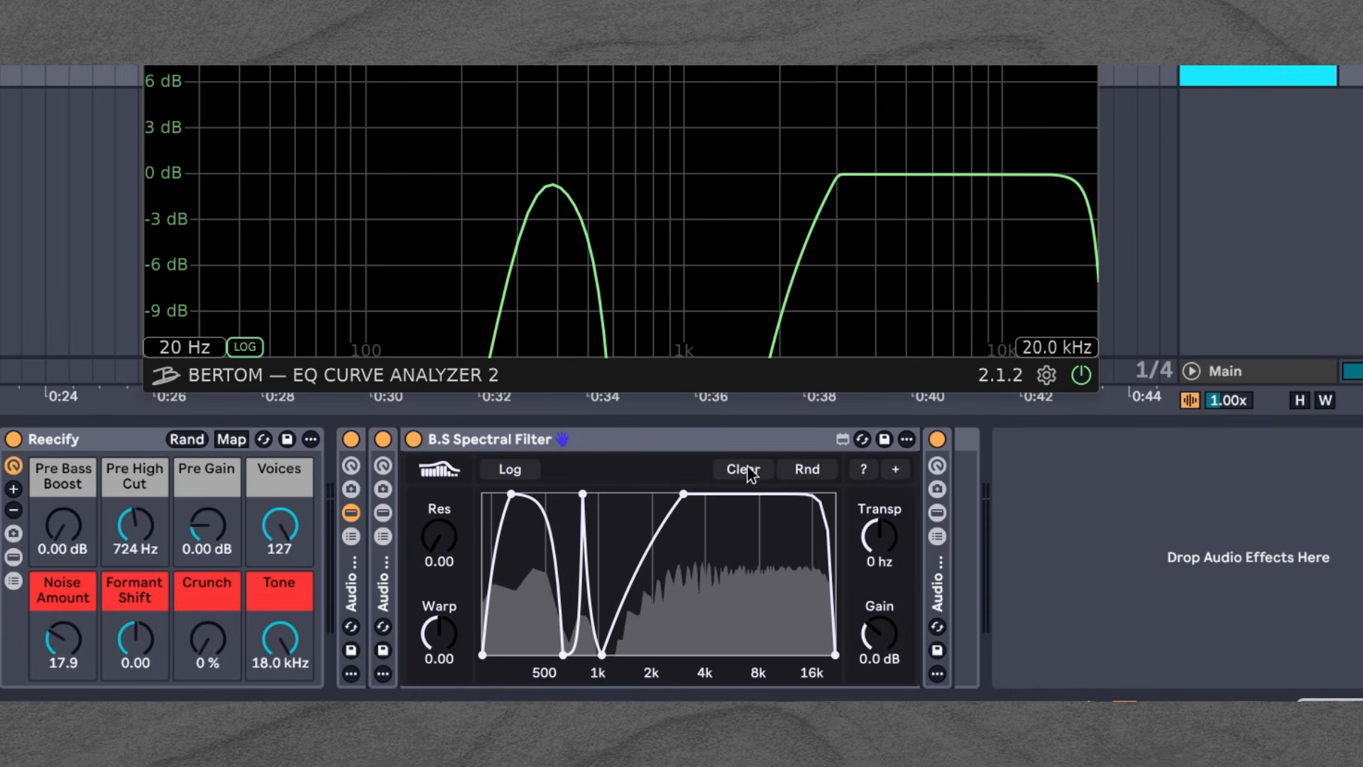
# Show the Spectral Filter's extended settings, set Rnd Points to 20, and generate several random curves.
pyautogui.click(894, 472)
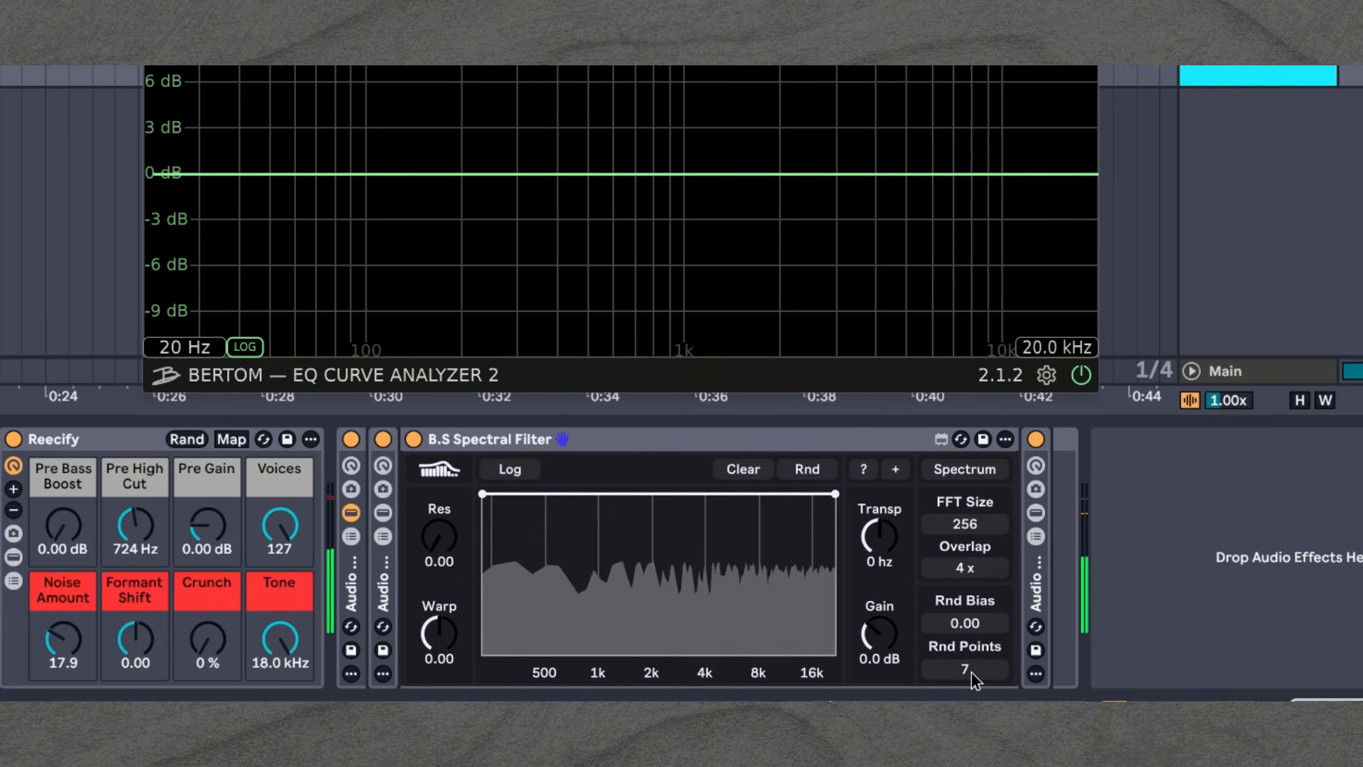
pyautogui.moveTo(974, 669); pyautogui.dragTo(974, 632)
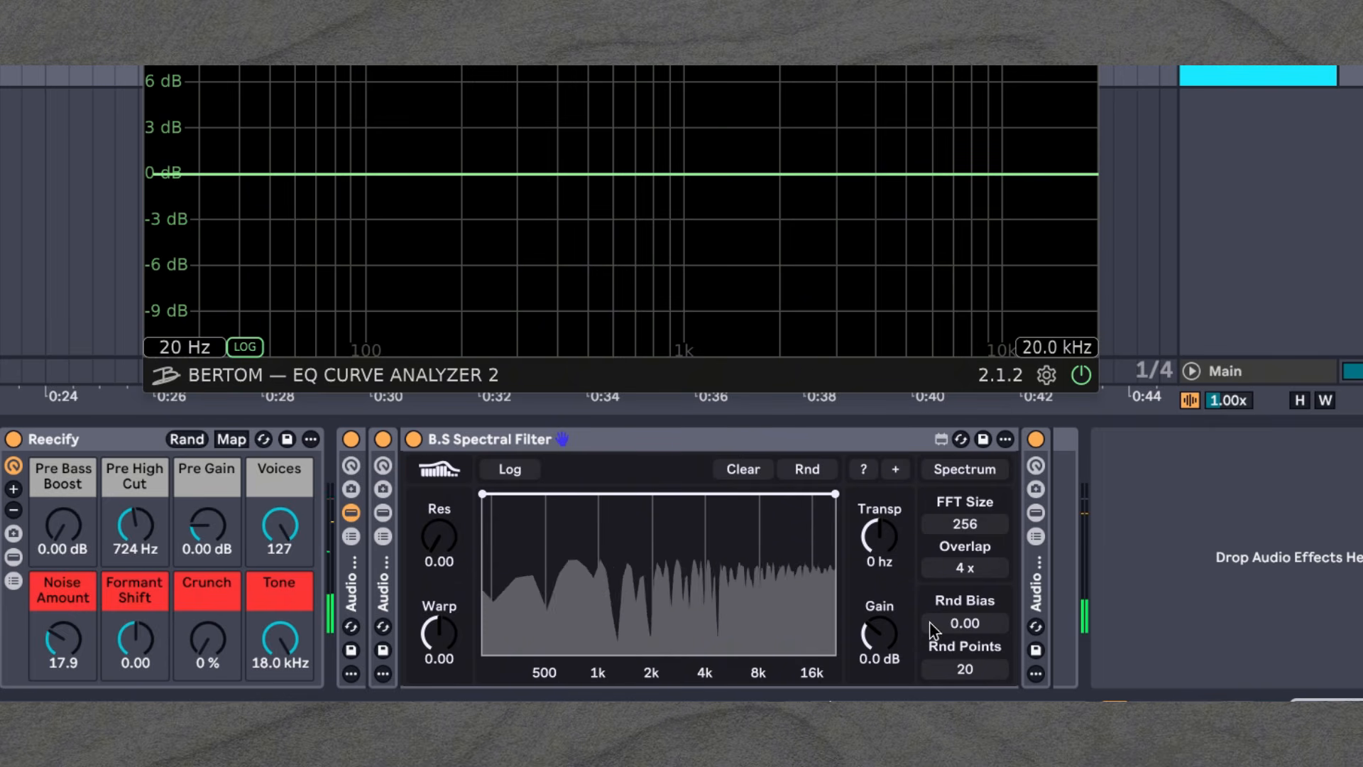
pyautogui.click(791, 469)
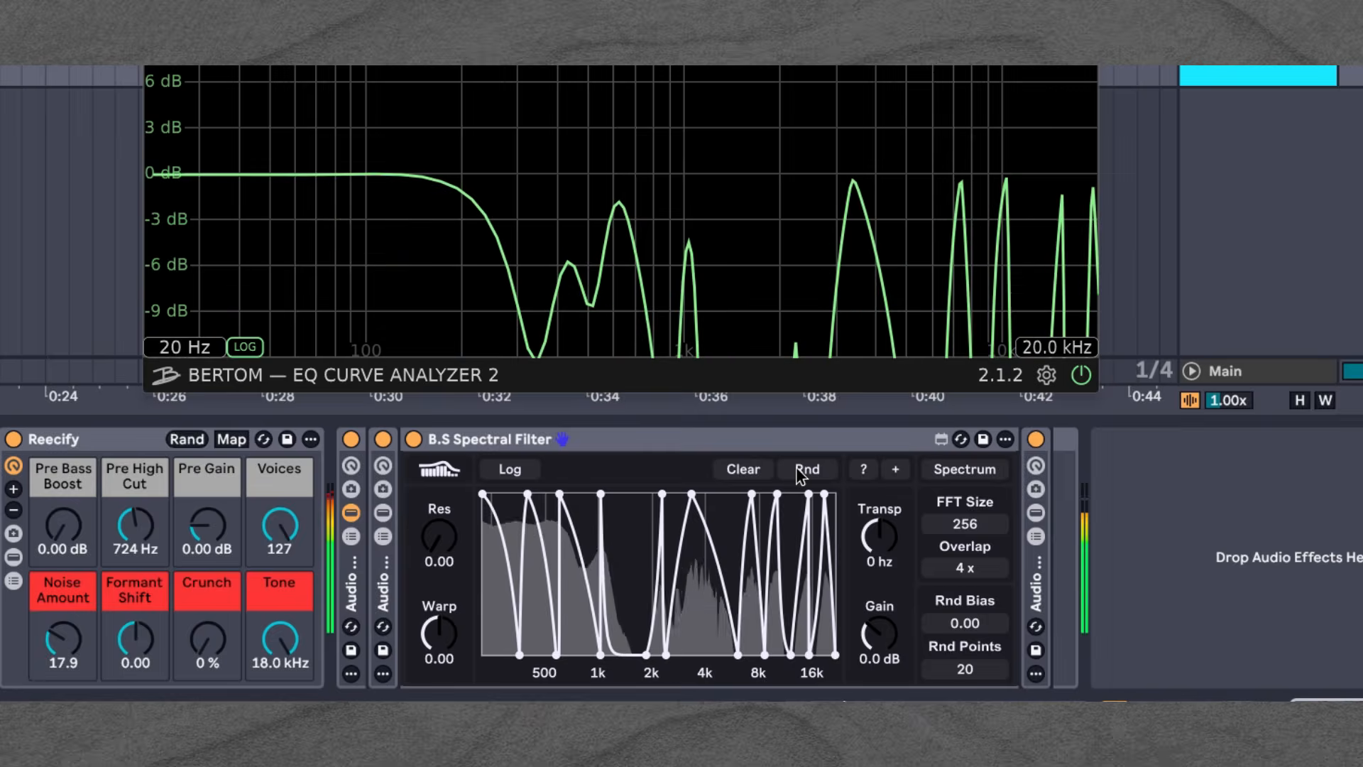
pyautogui.click(803, 474)
pyautogui.click(807, 475)
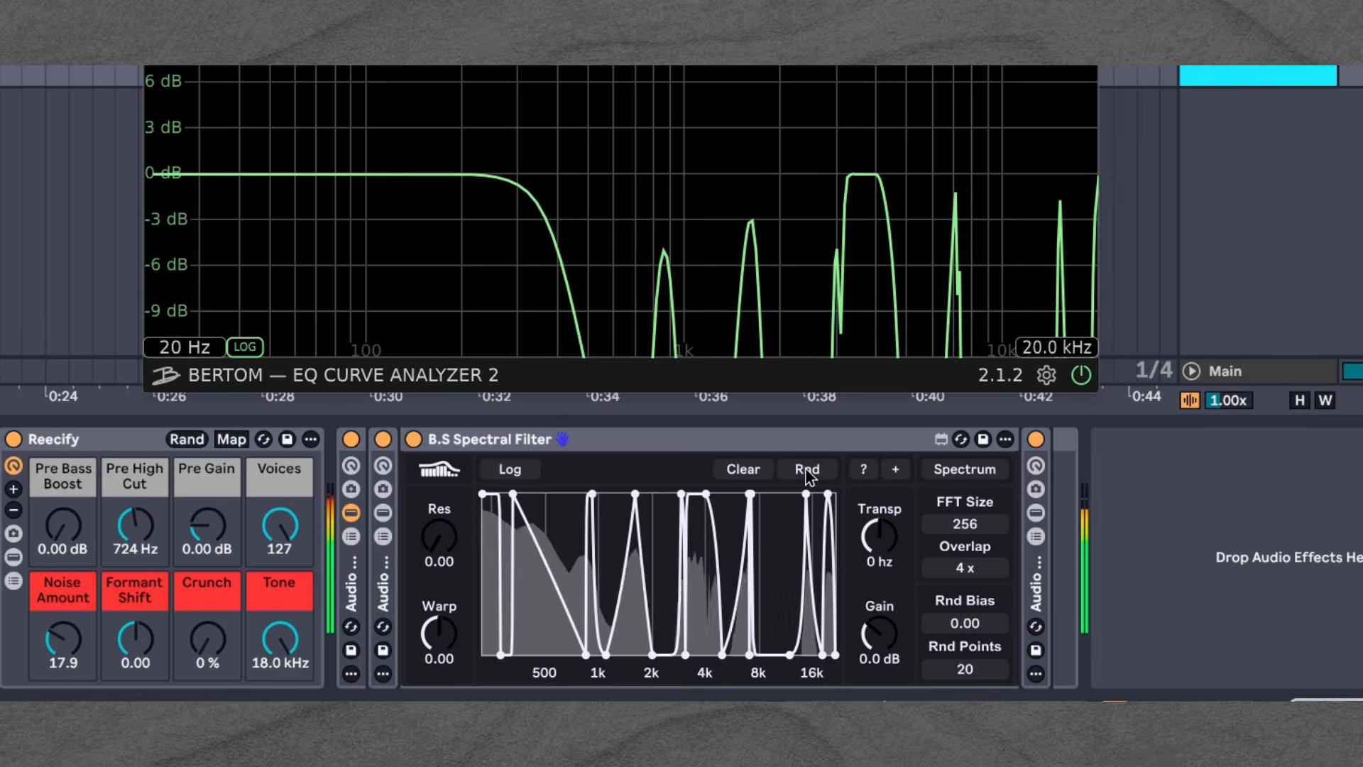
pyautogui.click(810, 477)
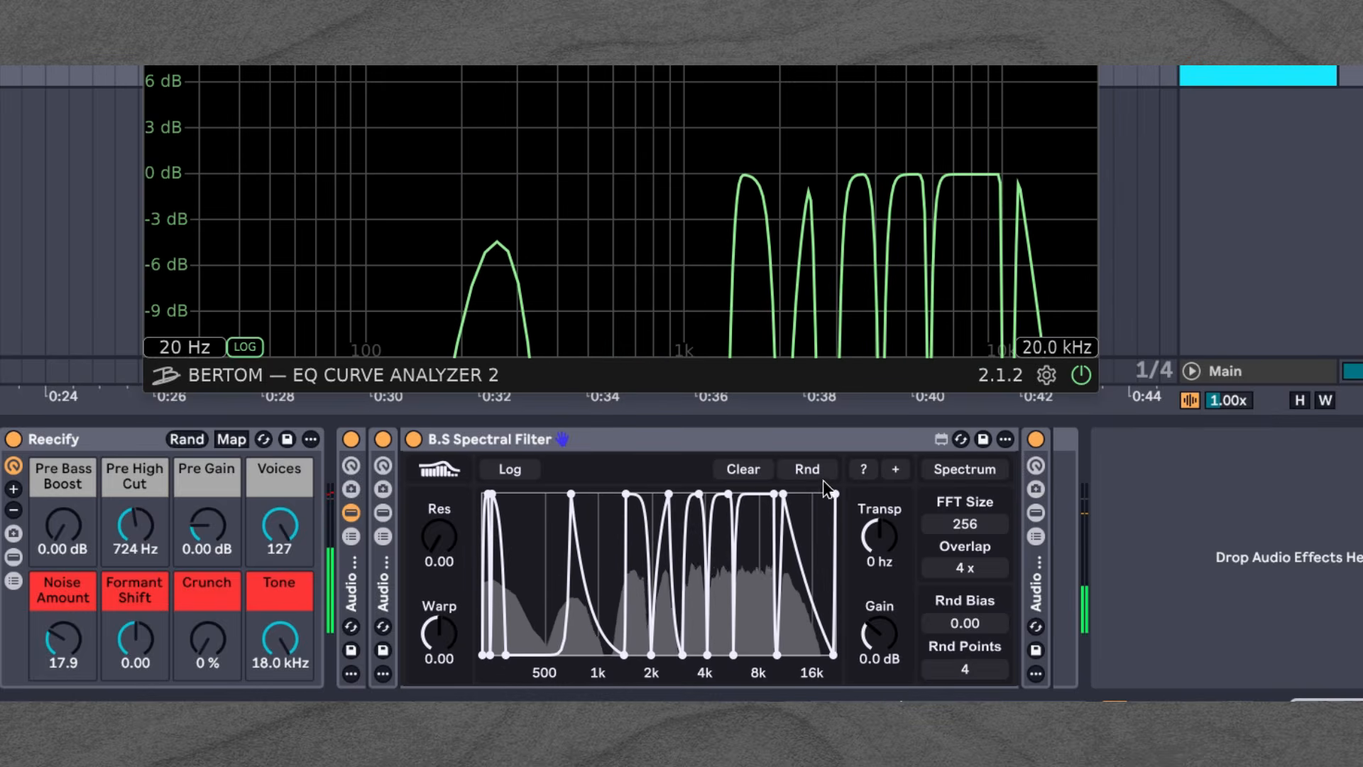
# Randomize the filter curve several times with Rnd Points at 4, and clear the curve.
pyautogui.click(818, 474)
pyautogui.click(815, 473)
pyautogui.click(813, 472)
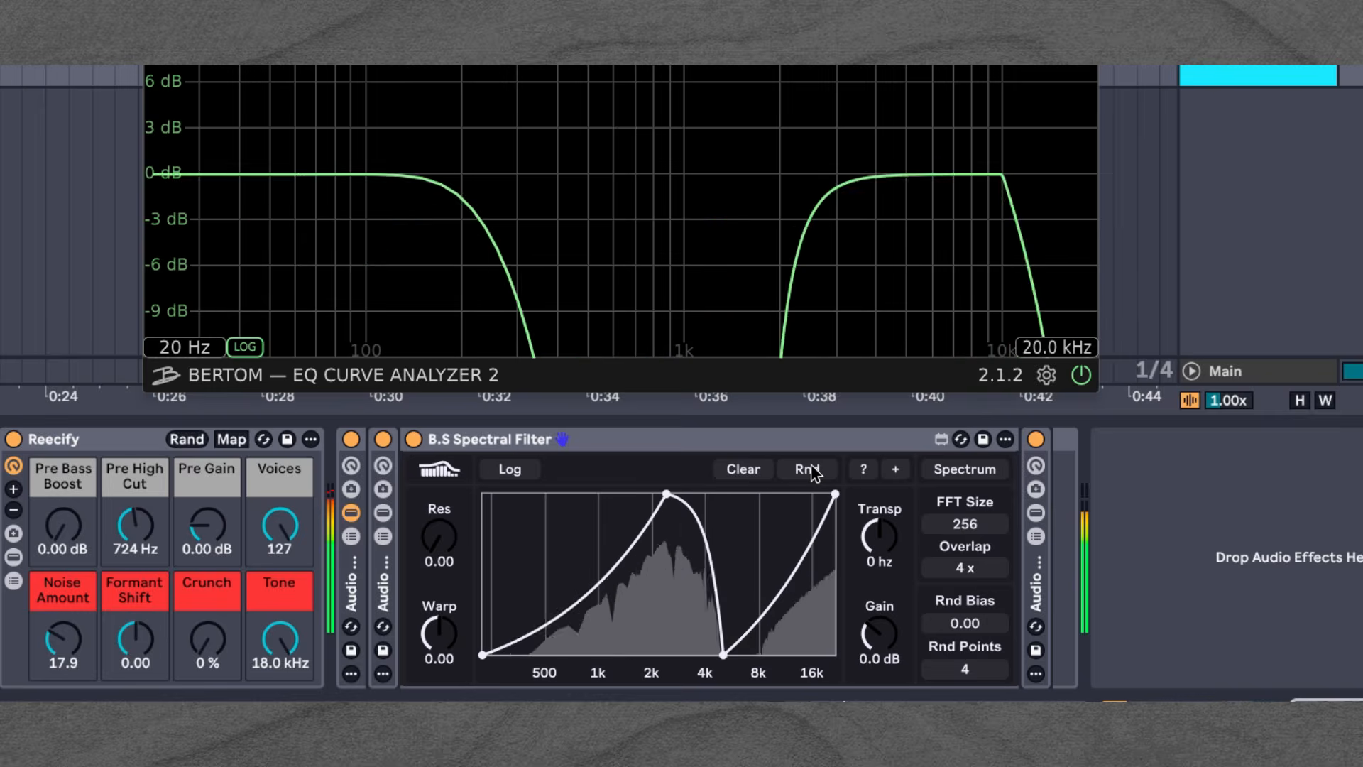
pyautogui.click(814, 472)
pyautogui.click(814, 472)
pyautogui.click(814, 472)
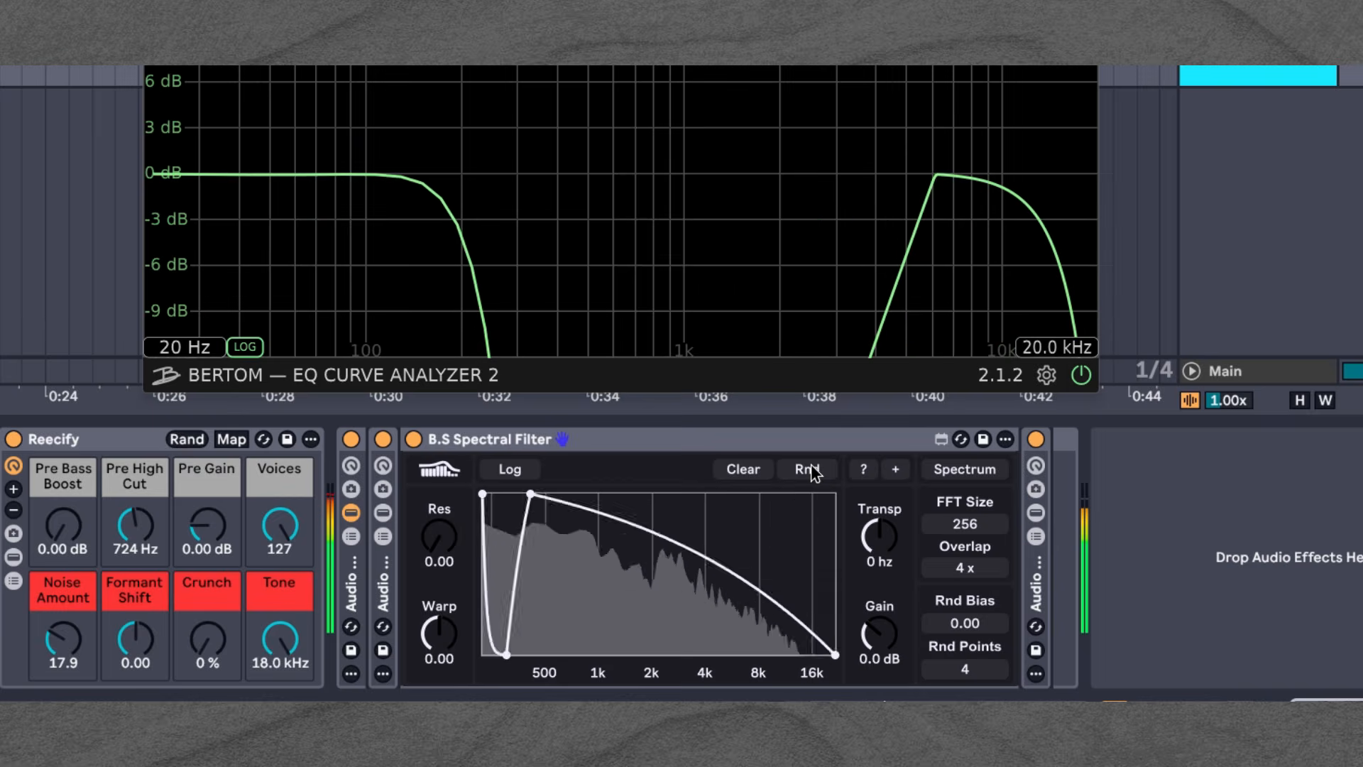
pyautogui.click(813, 473)
pyautogui.click(745, 470)
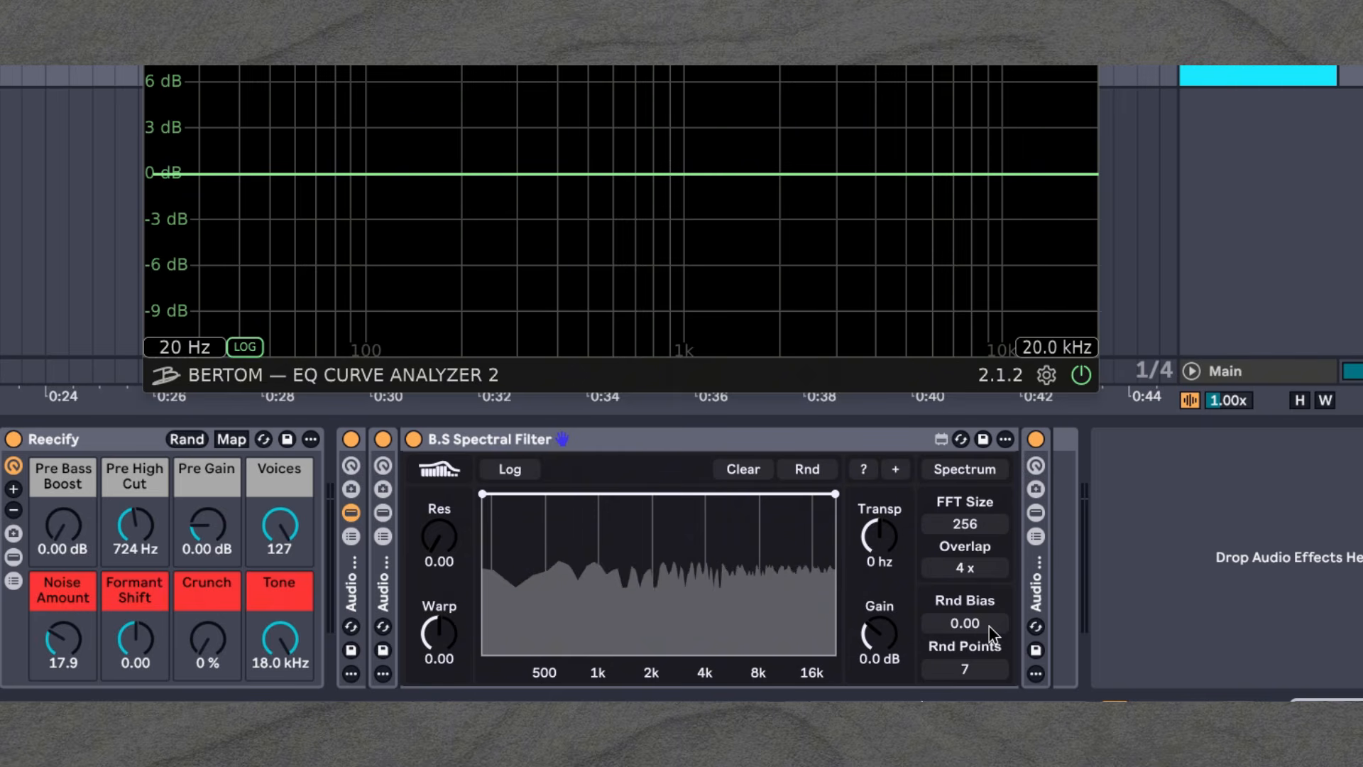
# Set Rnd Bias to 1.00 and generate several random filter curves during playback.
pyautogui.moveTo(987, 619); pyautogui.dragTo(987, 561)
pyautogui.click(807, 469)
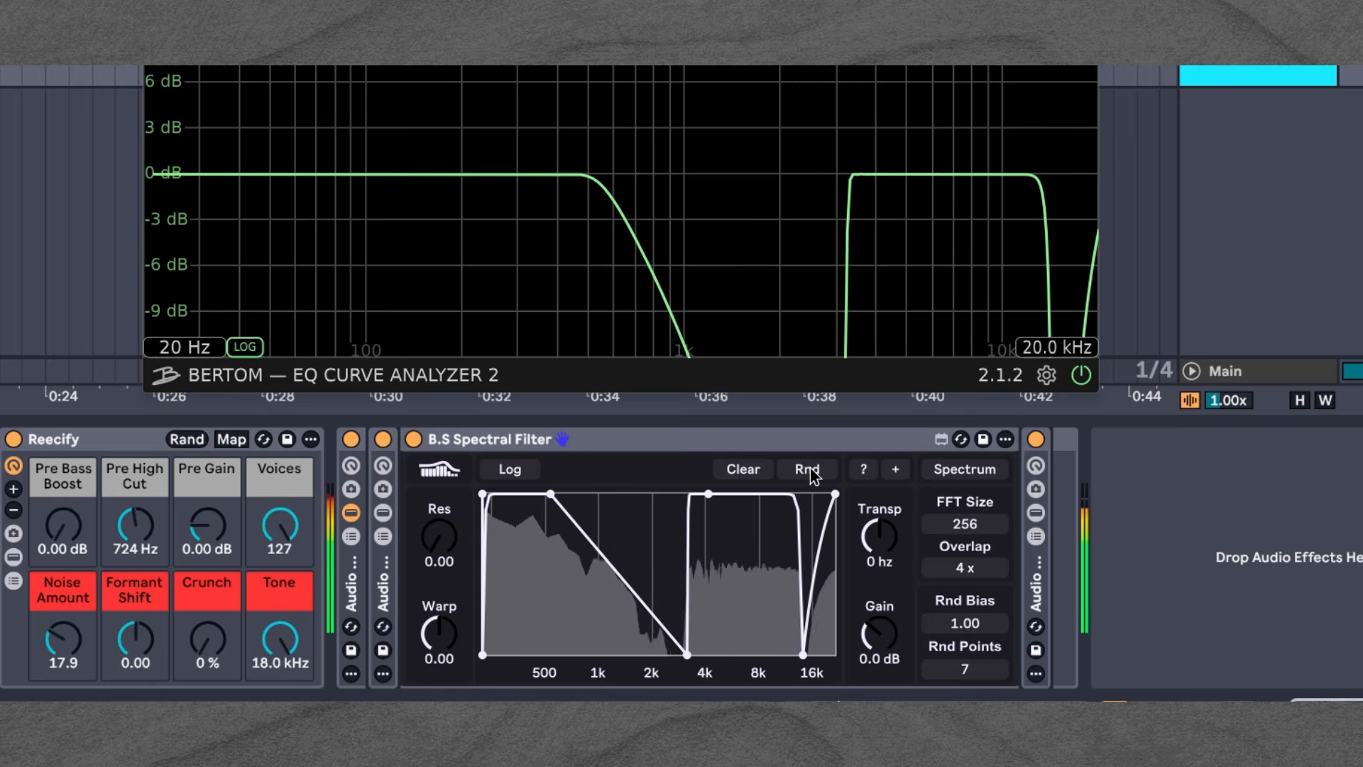
pyautogui.click(811, 469)
pyautogui.click(810, 469)
pyautogui.click(811, 469)
pyautogui.click(810, 469)
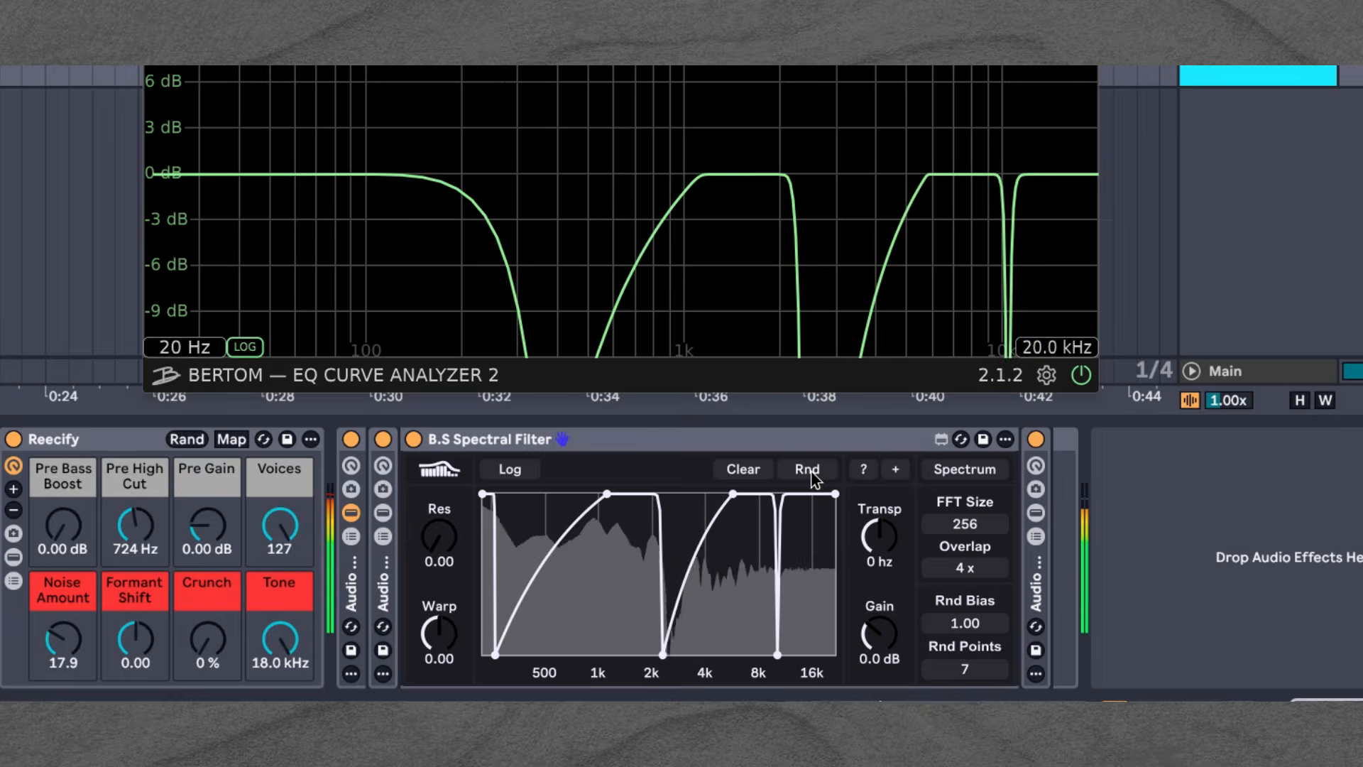
pyautogui.click(813, 475)
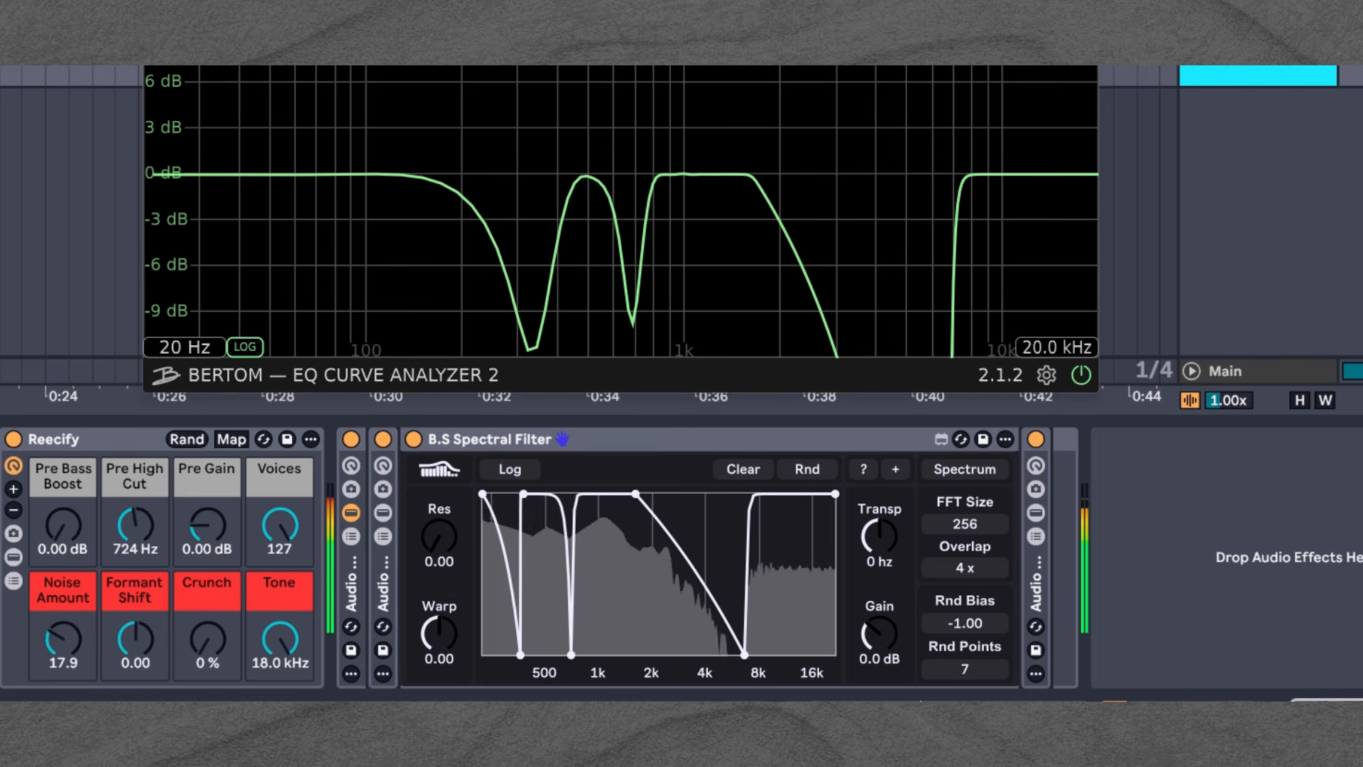
# Set Rnd Bias to -1.00 and randomize the filter curve repeatedly.
pyautogui.click(816, 465)
pyautogui.click(816, 465)
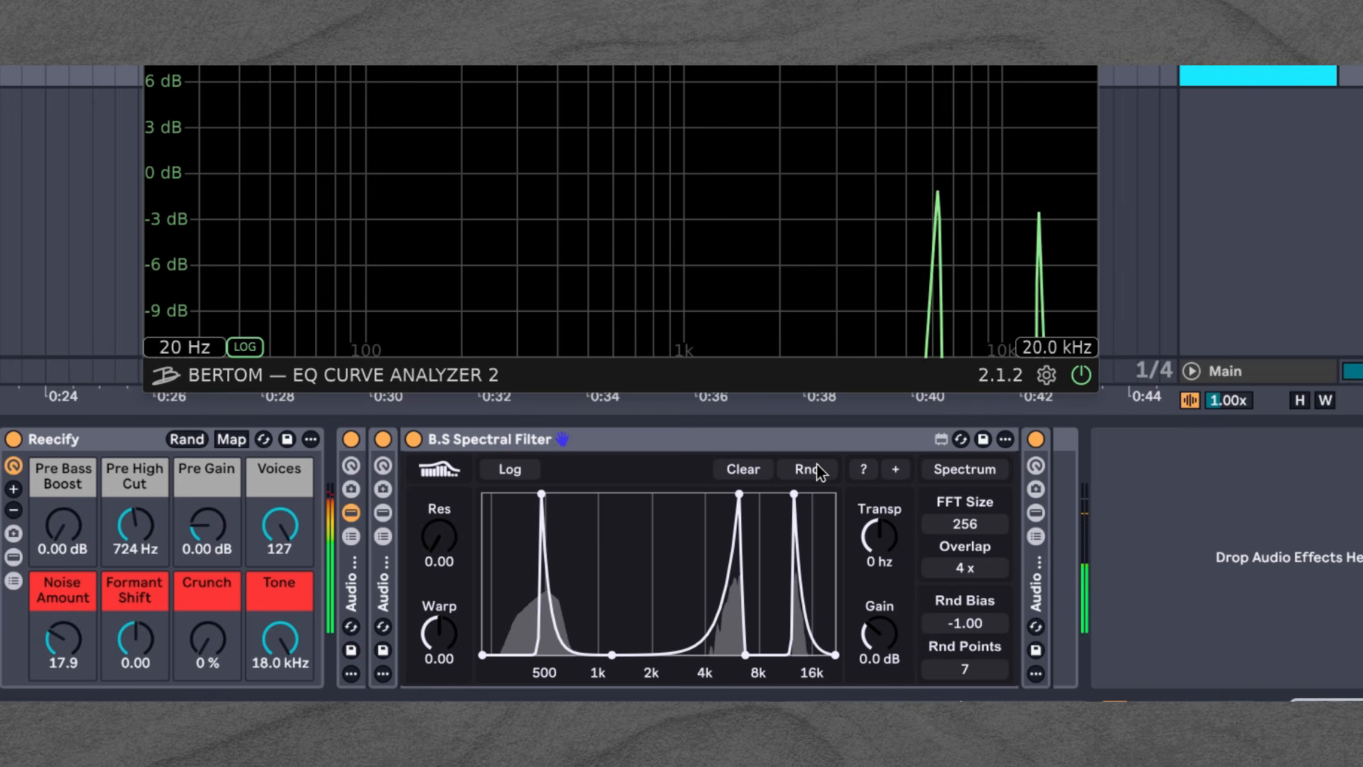
pyautogui.click(817, 465)
pyautogui.click(817, 465)
pyautogui.click(816, 465)
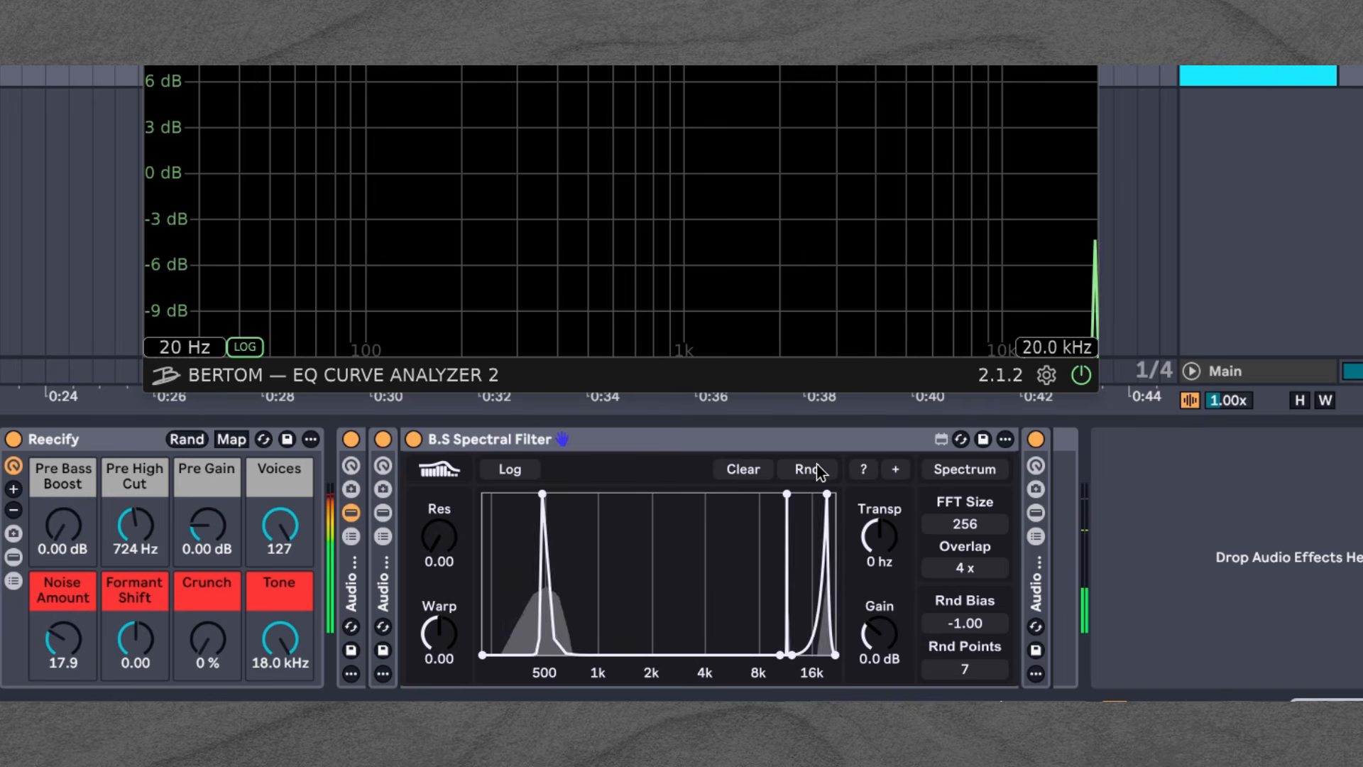
pyautogui.click(816, 465)
pyautogui.click(816, 465)
pyautogui.click(817, 465)
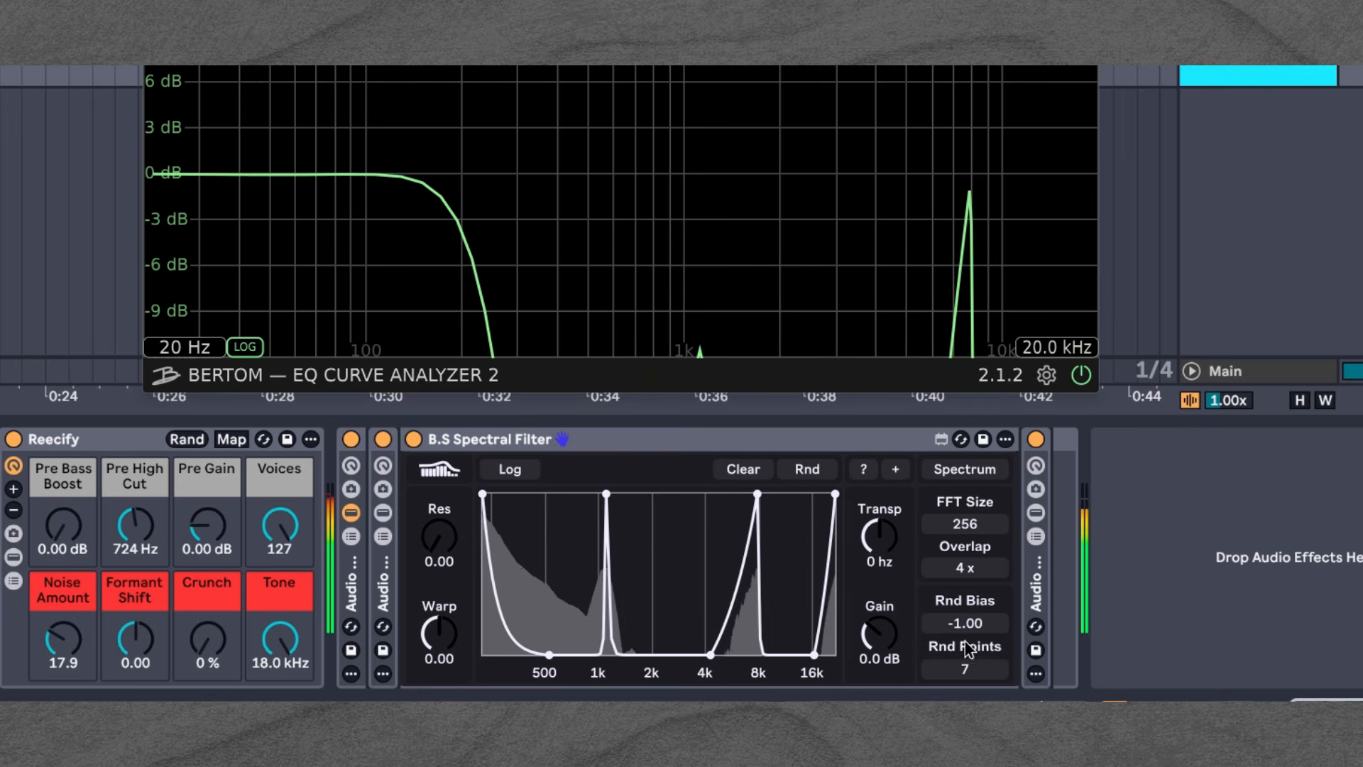
# Set Rnd Bias to -0.26 and generate several more random filter curves.
pyautogui.moveTo(965, 625); pyautogui.dragTo(964, 593)
pyautogui.click(816, 468)
pyautogui.click(816, 468)
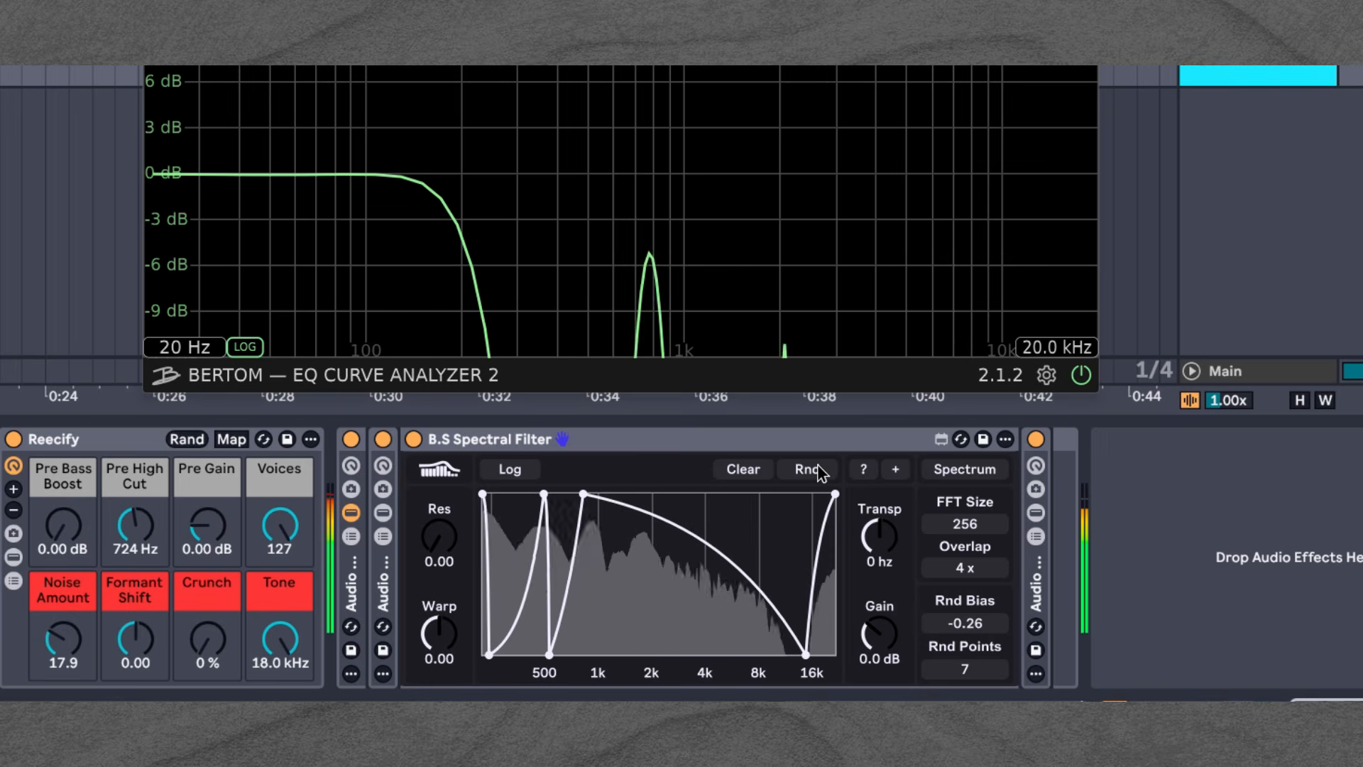
pyautogui.click(818, 470)
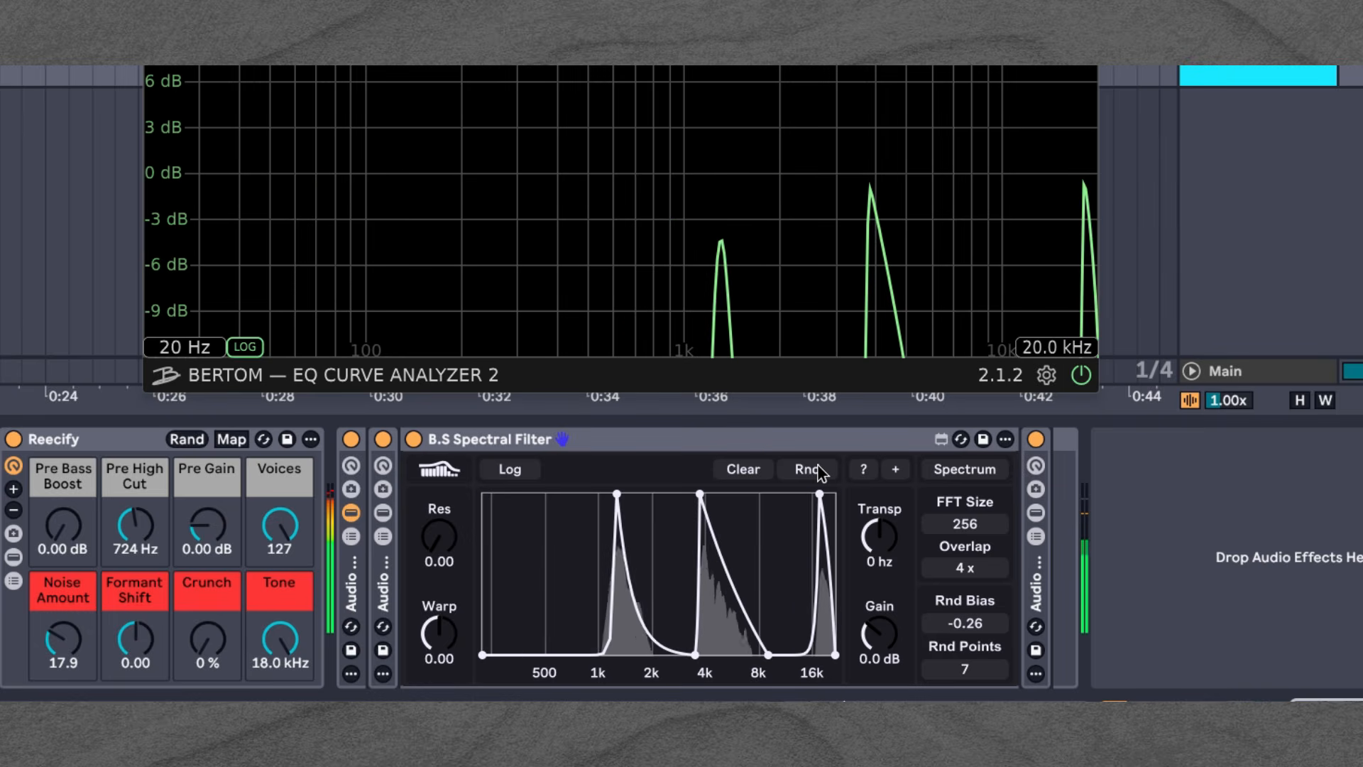
pyautogui.click(817, 470)
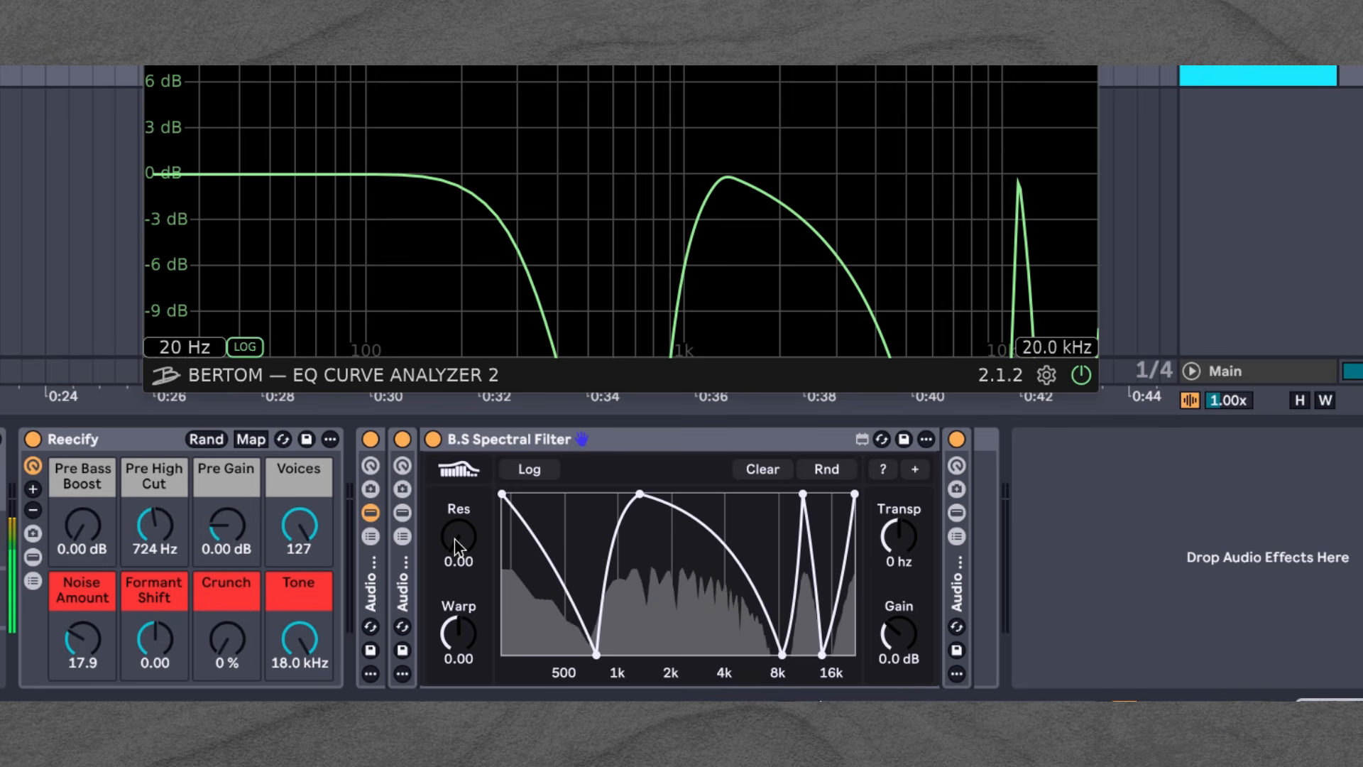
# Try out the Res control, lower Warp to -1.00, and reset Warp to its default.
pyautogui.moveTo(458, 537)
pyautogui.mouseDown()
pyautogui.moveTo(458, 483)
pyautogui.moveTo(454, 542)
pyautogui.mouseUp()
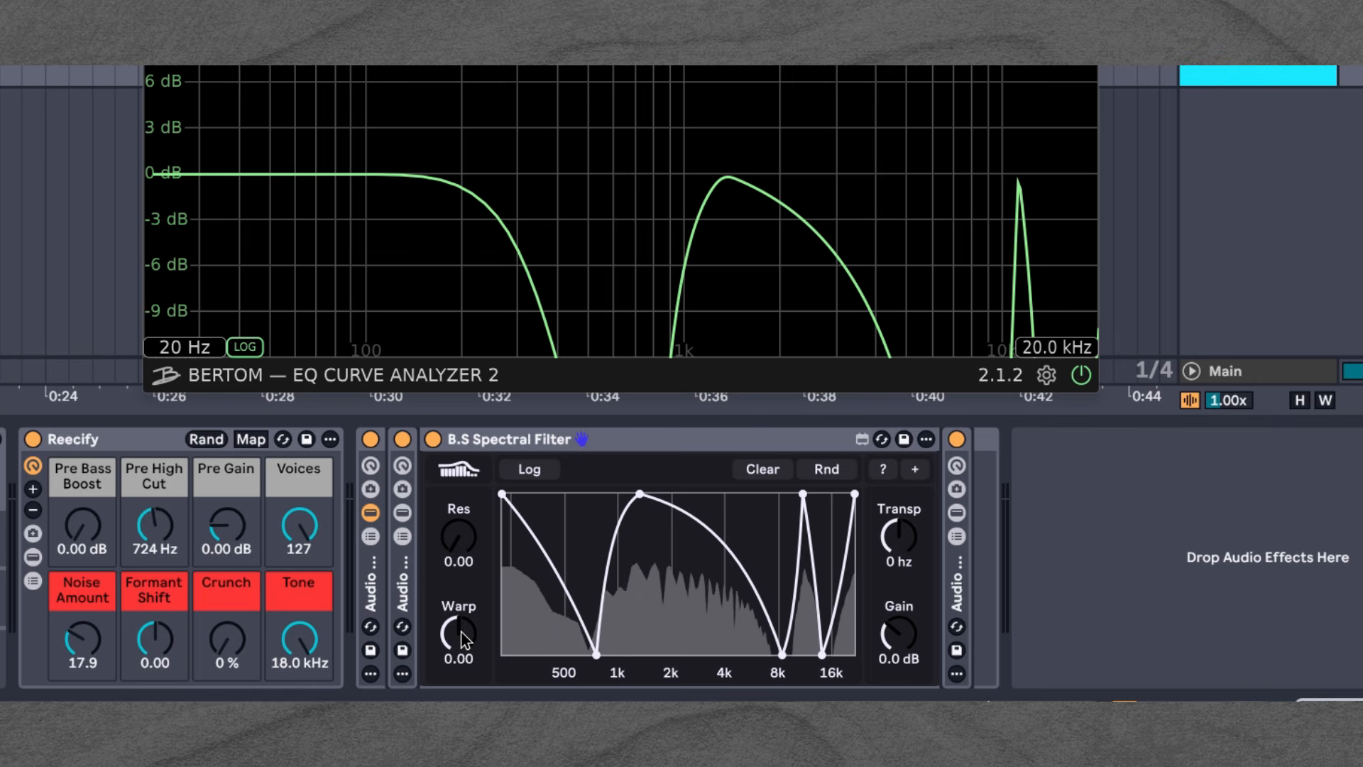
pyautogui.moveTo(461, 630); pyautogui.dragTo(452, 702)
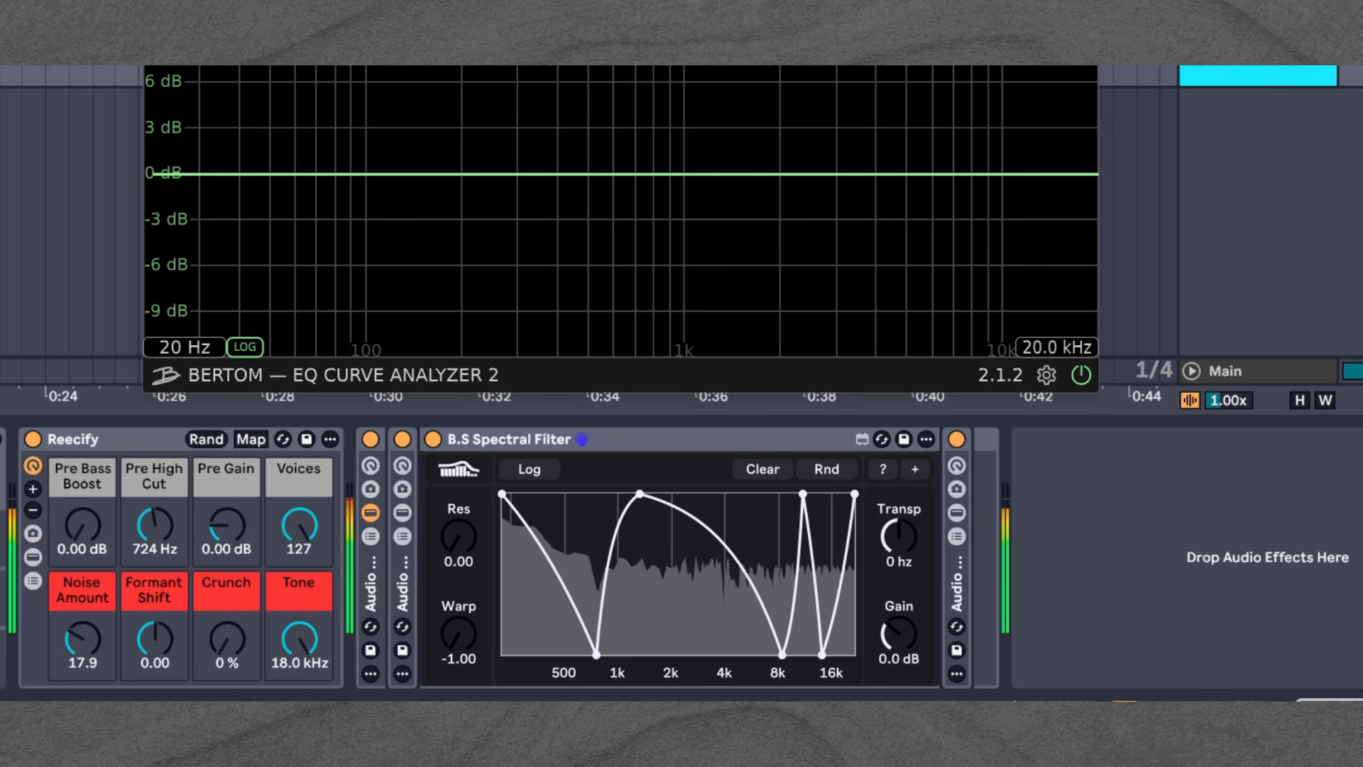
pyautogui.doubleClick(454, 623)
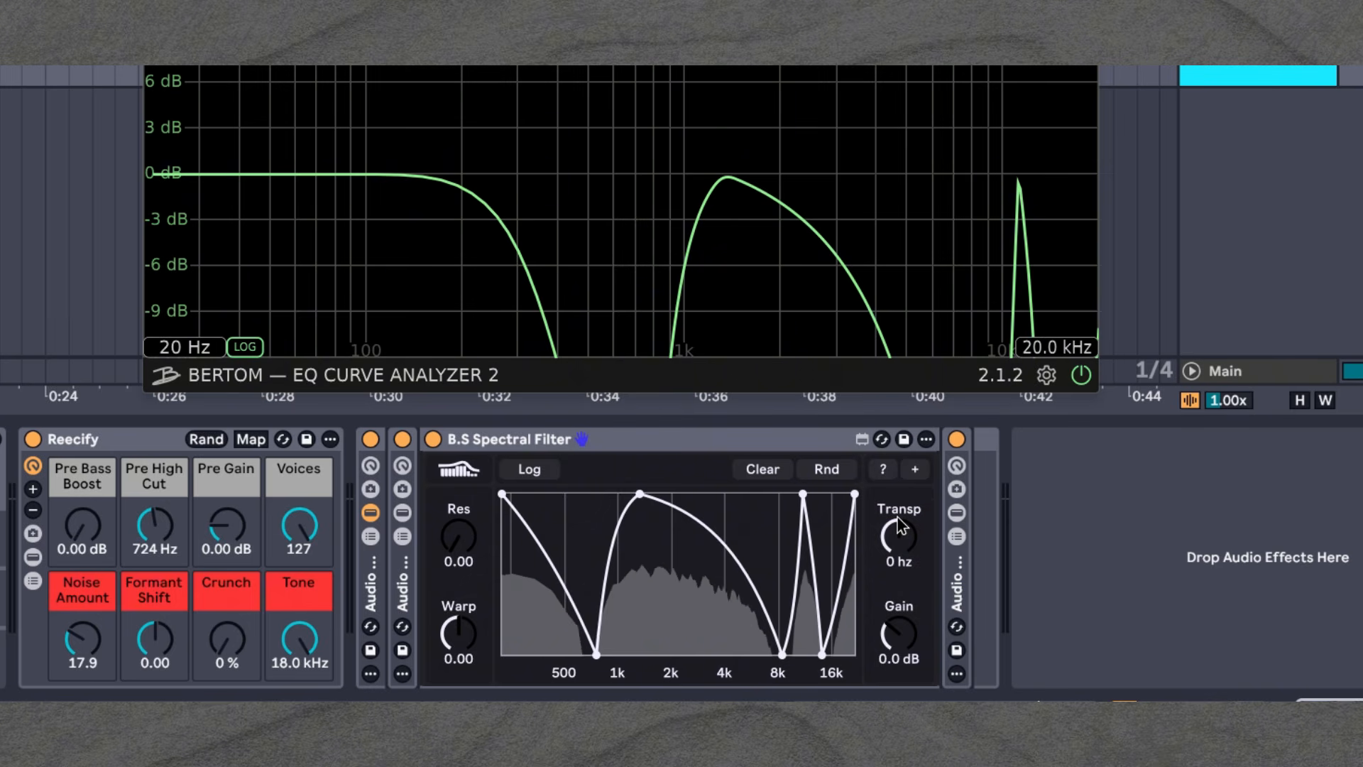
# Shift the filter curve with Transp up to about 7 kHz, and try the Gain control before resetting it.
pyautogui.moveTo(896, 524)
pyautogui.mouseDown()
pyautogui.moveTo(896, 639)
pyautogui.moveTo(896, 526)
pyautogui.mouseUp()
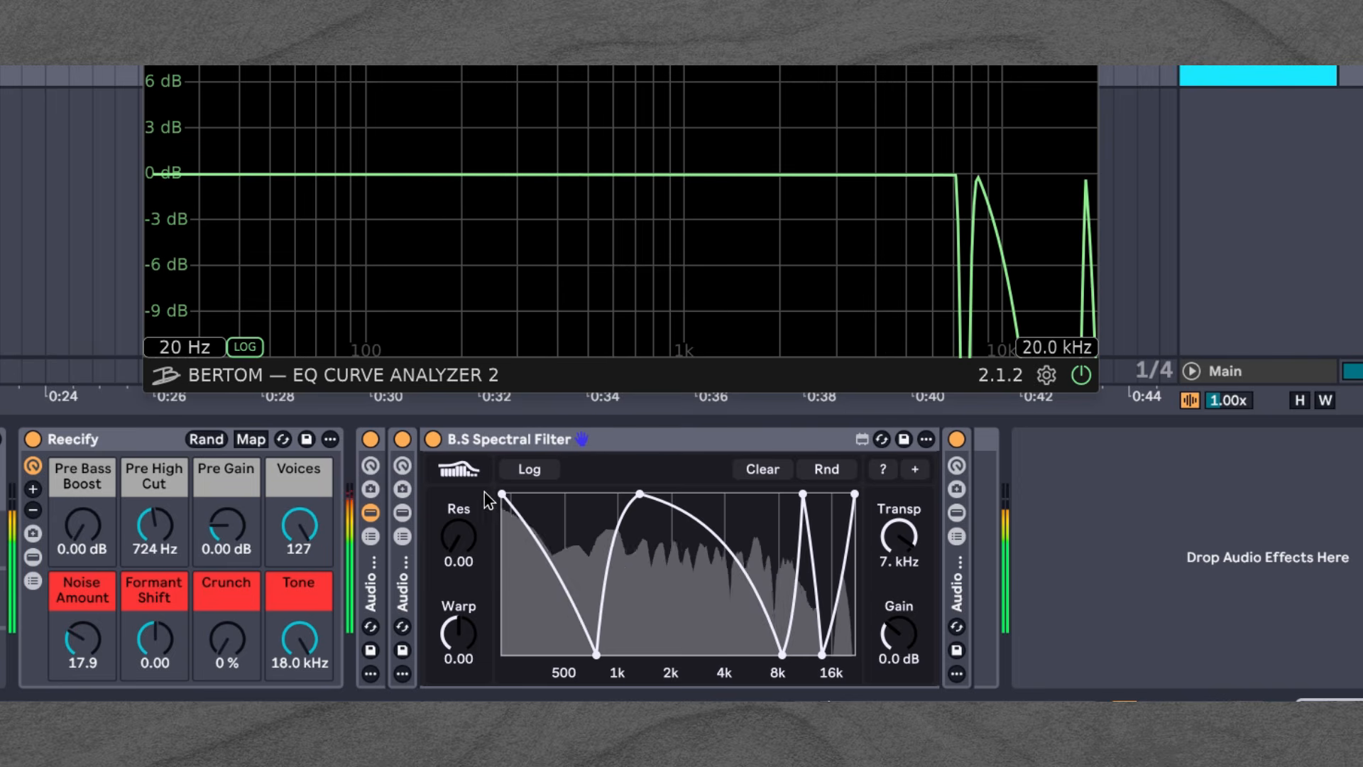
pyautogui.moveTo(501, 495); pyautogui.dragTo(460, 480)
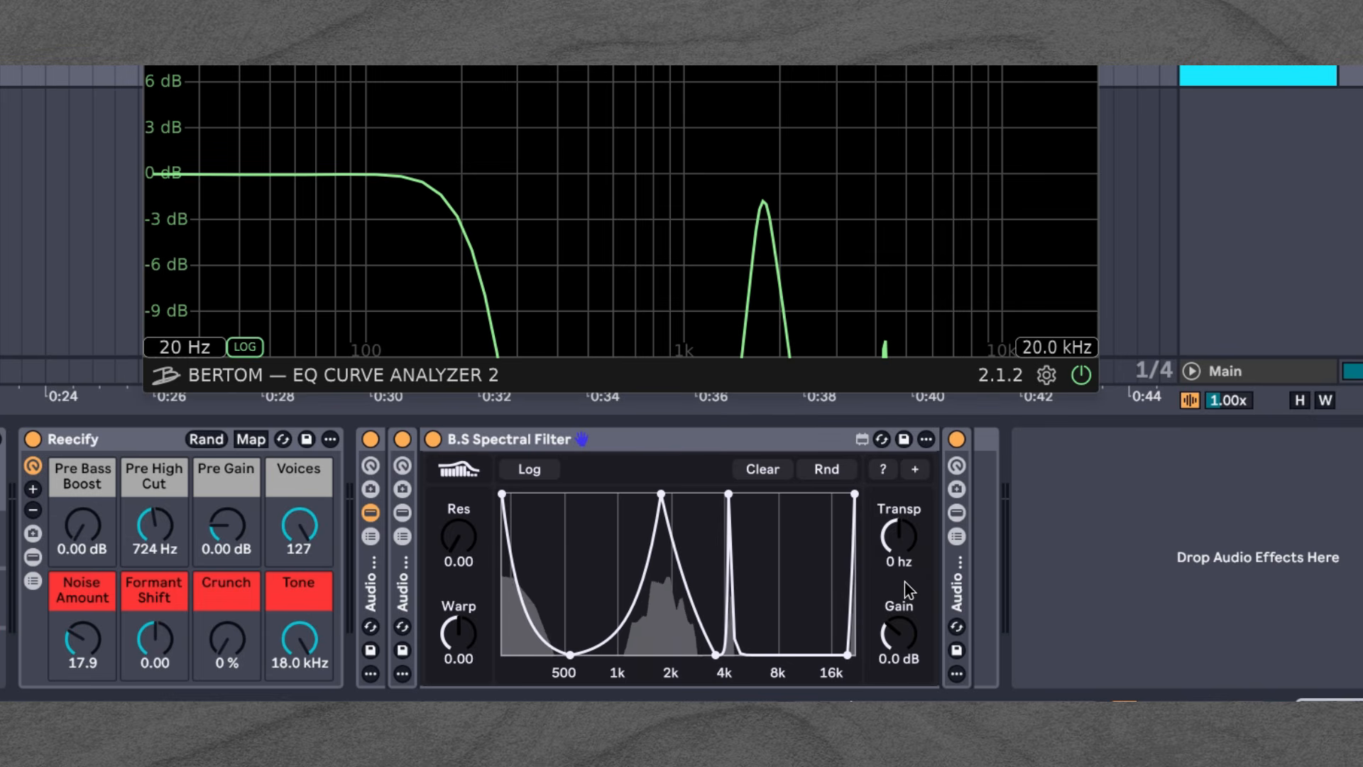
pyautogui.moveTo(898, 627)
pyautogui.mouseDown()
pyautogui.moveTo(899, 557)
pyautogui.moveTo(899, 617)
pyautogui.mouseUp()
pyautogui.doubleClick(892, 642)
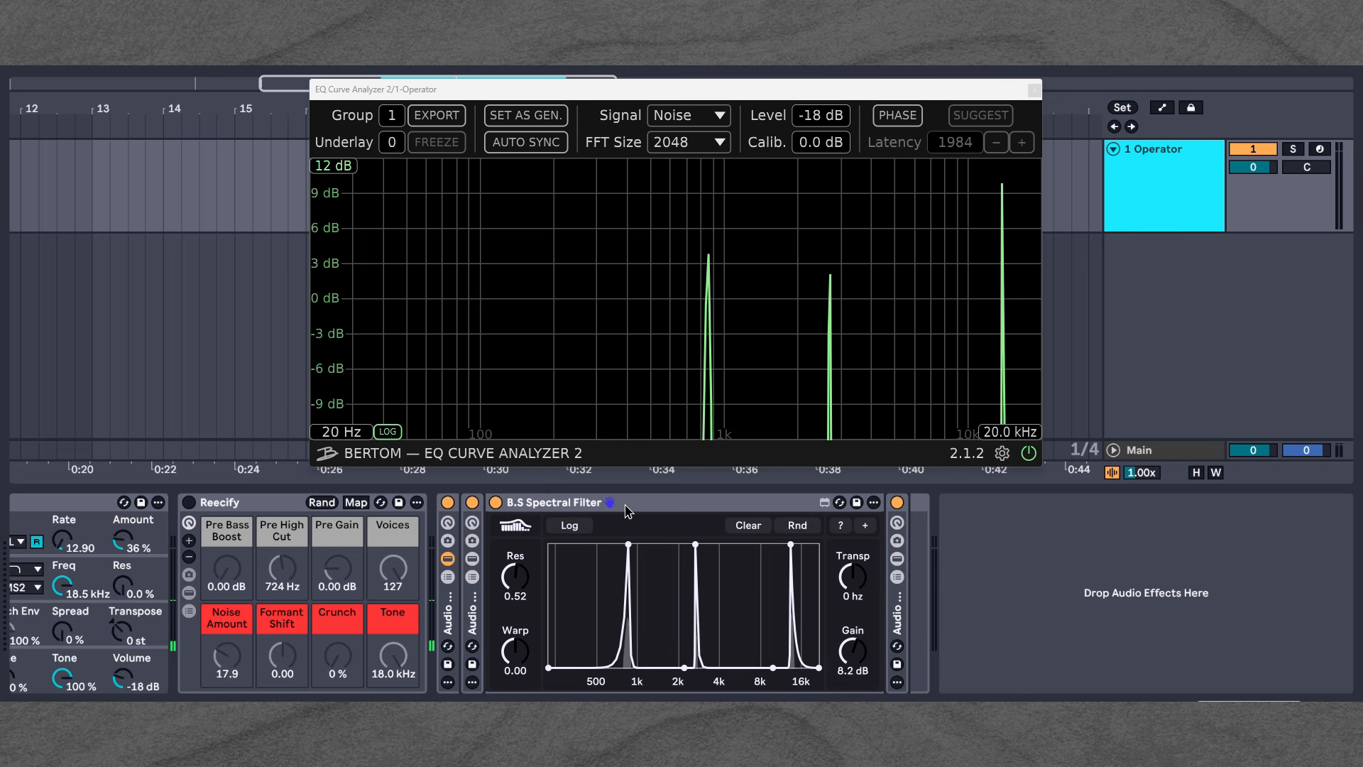
# Compare the sound with the Spectral Filter bypassed and enabled, and sweep Transp to audition the shifted curve.
pyautogui.click(495, 503)
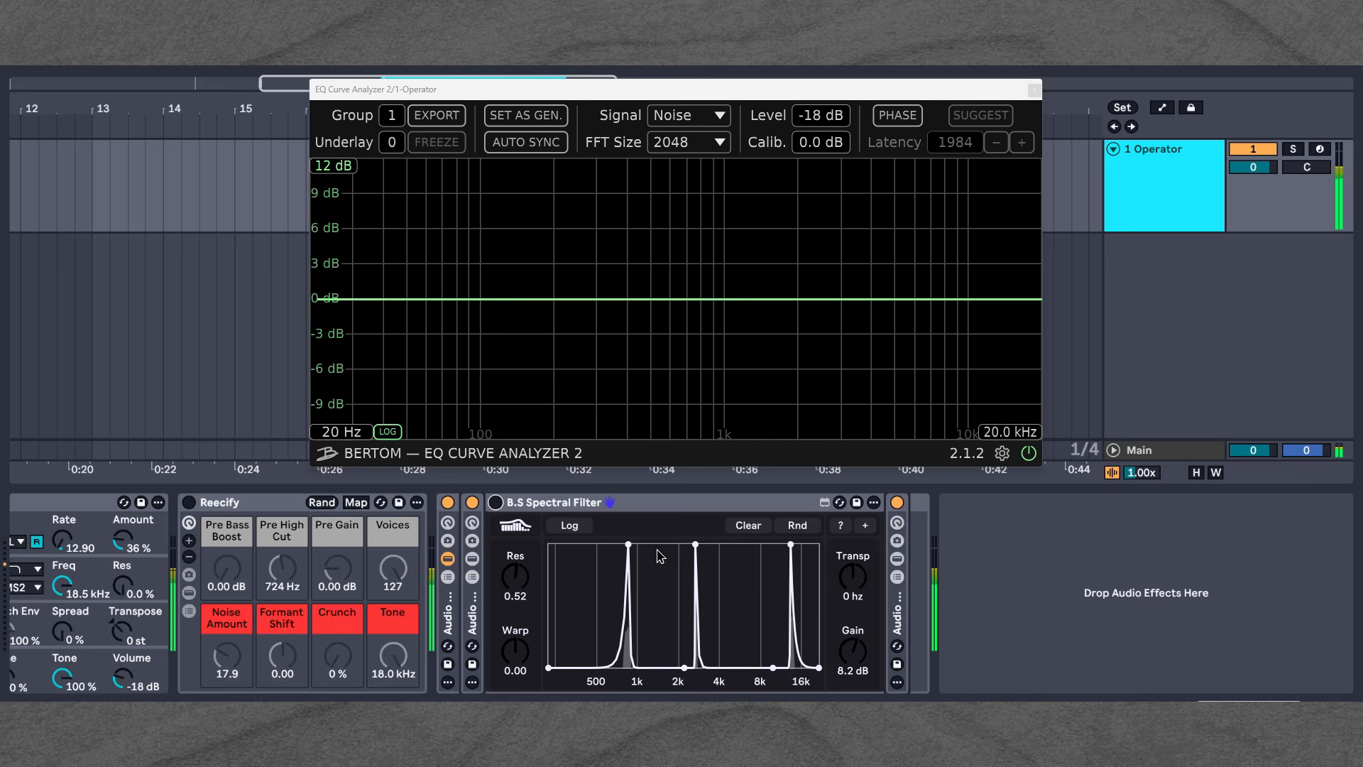
pyautogui.click(496, 504)
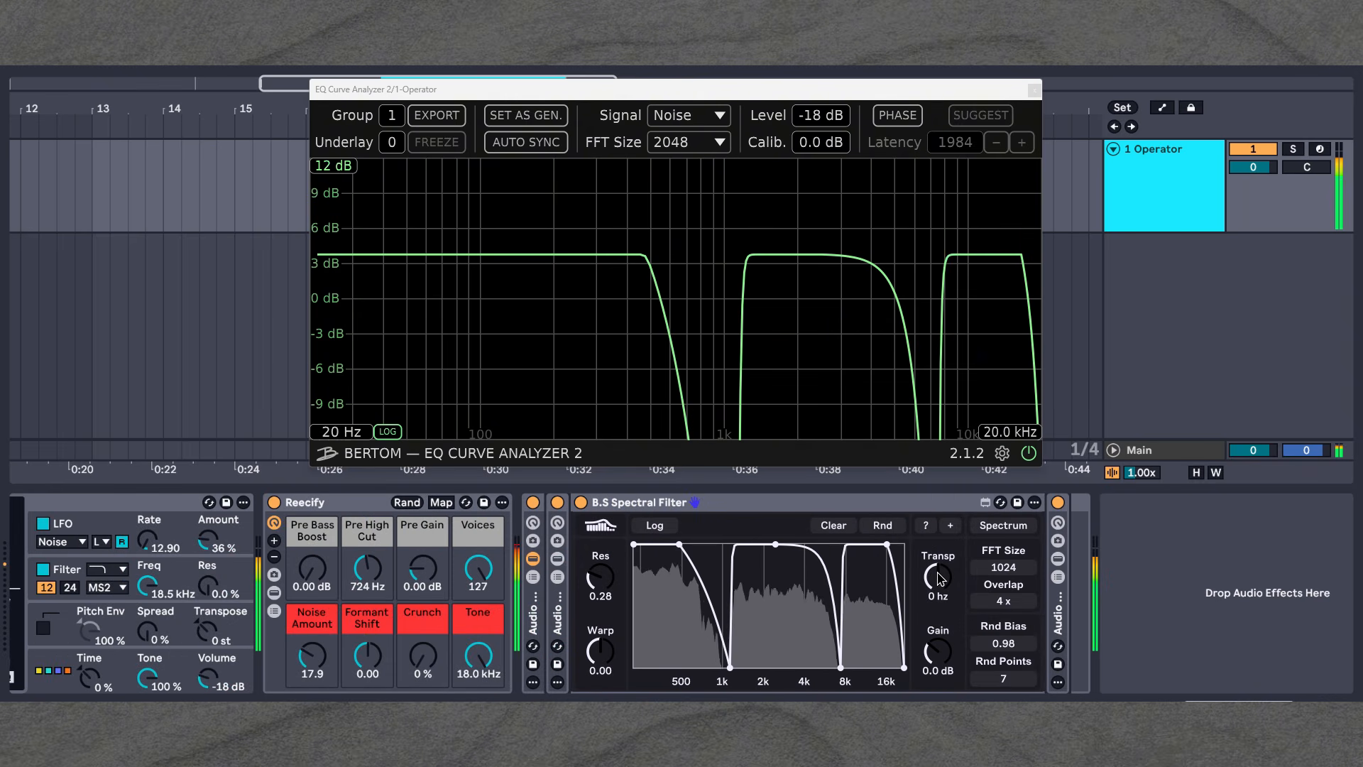
pyautogui.moveTo(938, 576)
pyautogui.mouseDown()
pyautogui.moveTo(937, 613)
pyautogui.moveTo(937, 540)
pyautogui.moveTo(938, 599)
pyautogui.moveTo(938, 565)
pyautogui.moveTo(942, 581)
pyautogui.mouseUp()
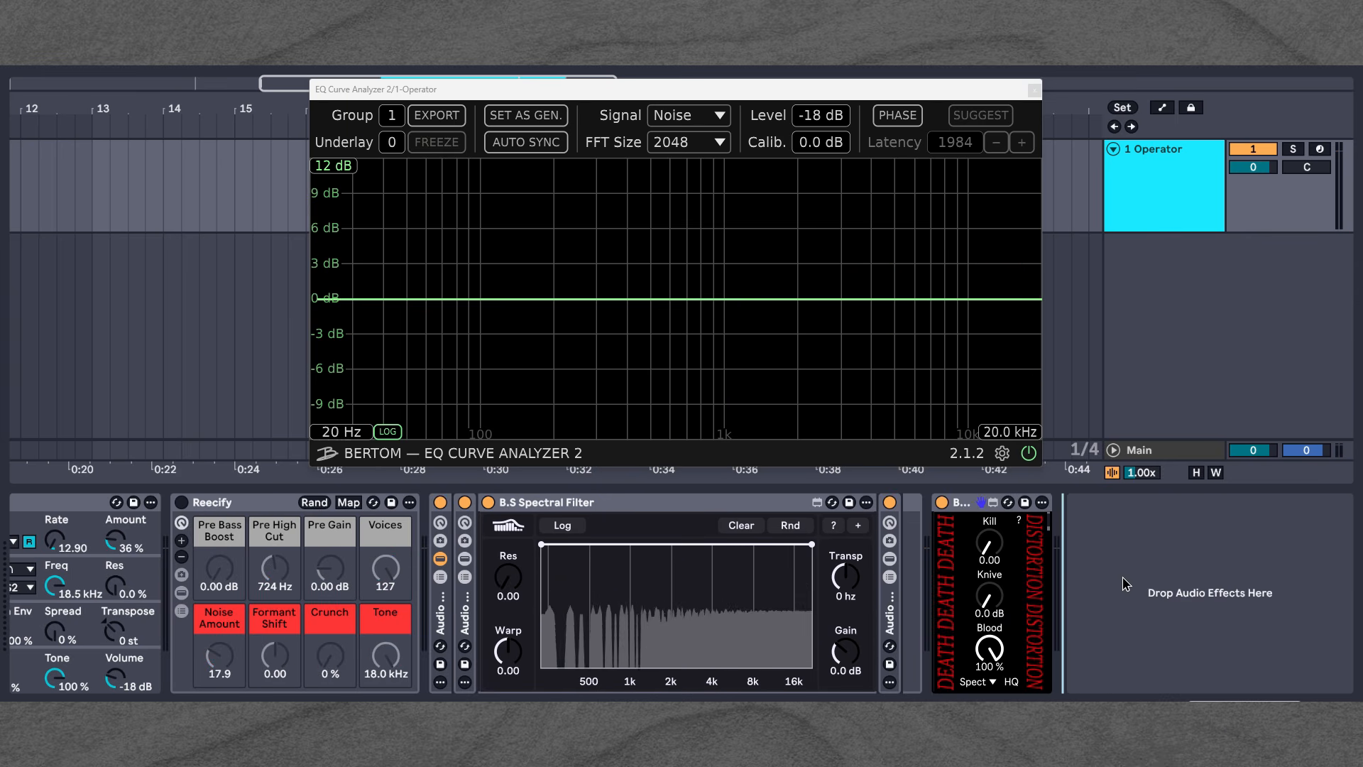
# Set Knive to 15 dB on the distortion device after the Spectral Filter, and randomize the filter curve repeatedly during playback.
pyautogui.moveTo(995, 618); pyautogui.dragTo(995, 604)
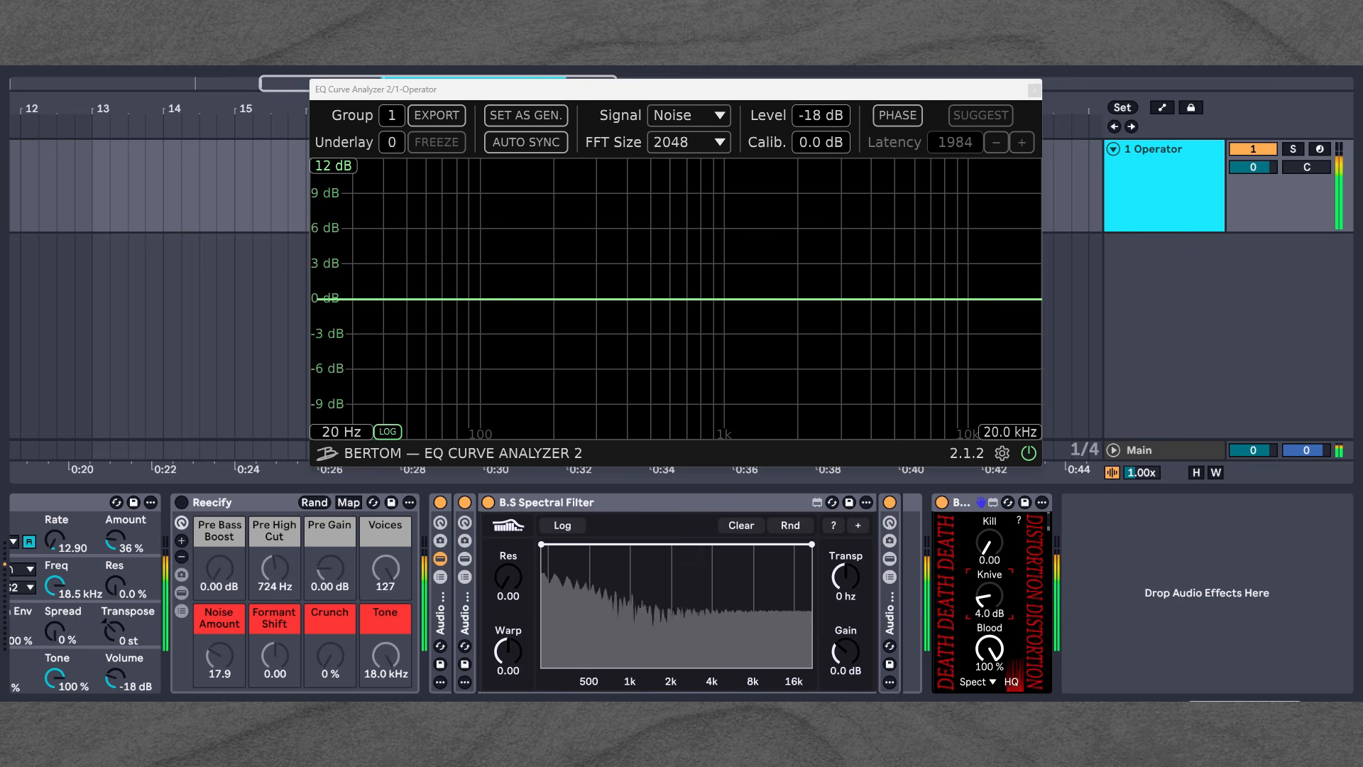
pyautogui.click(789, 526)
pyautogui.click(789, 526)
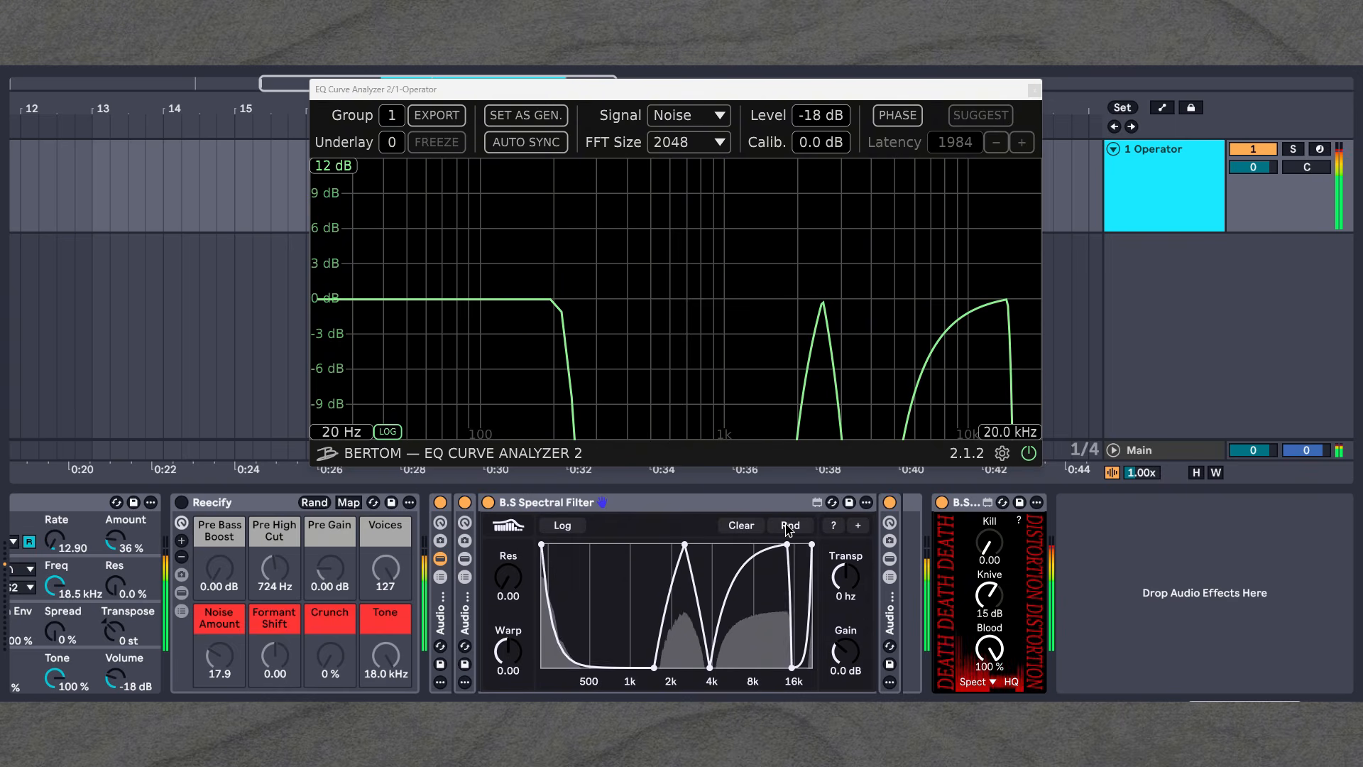
pyautogui.click(789, 525)
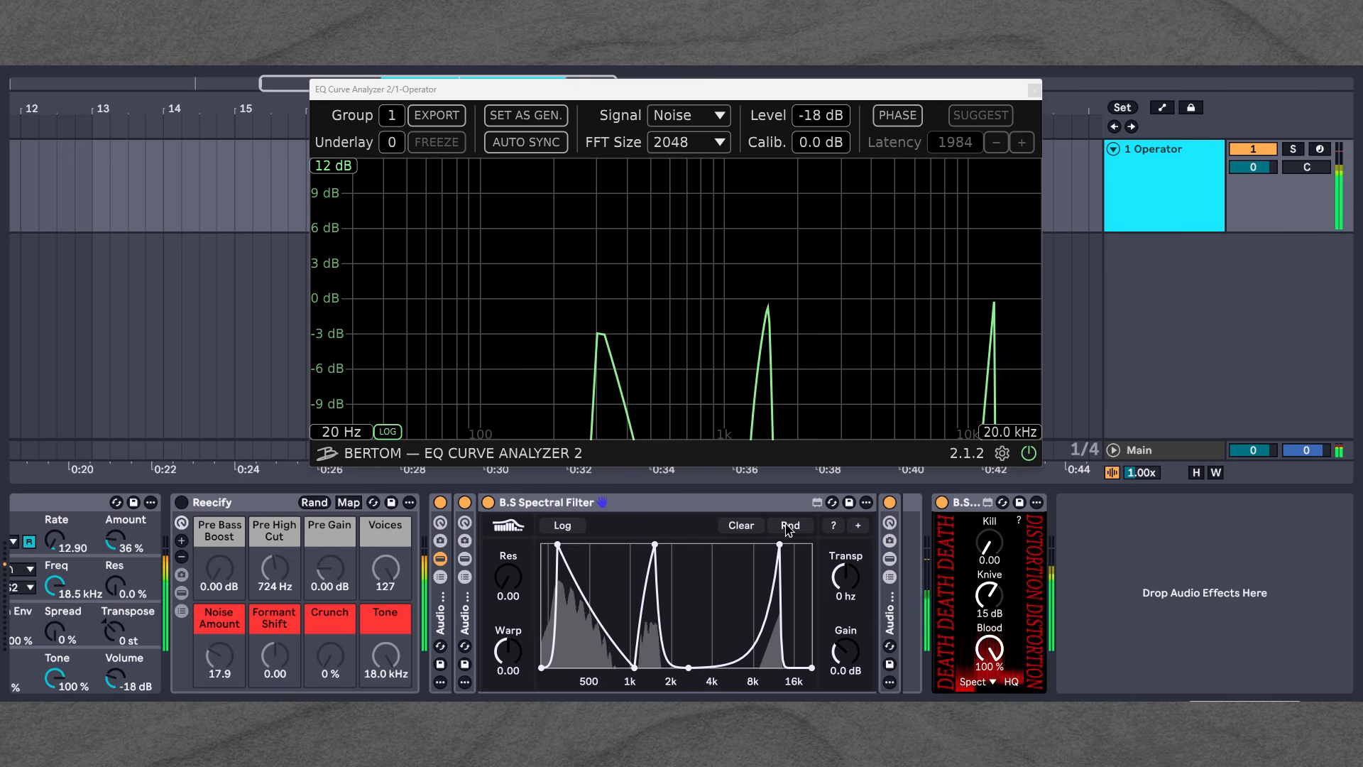
pyautogui.click(788, 526)
pyautogui.click(788, 527)
pyautogui.click(788, 526)
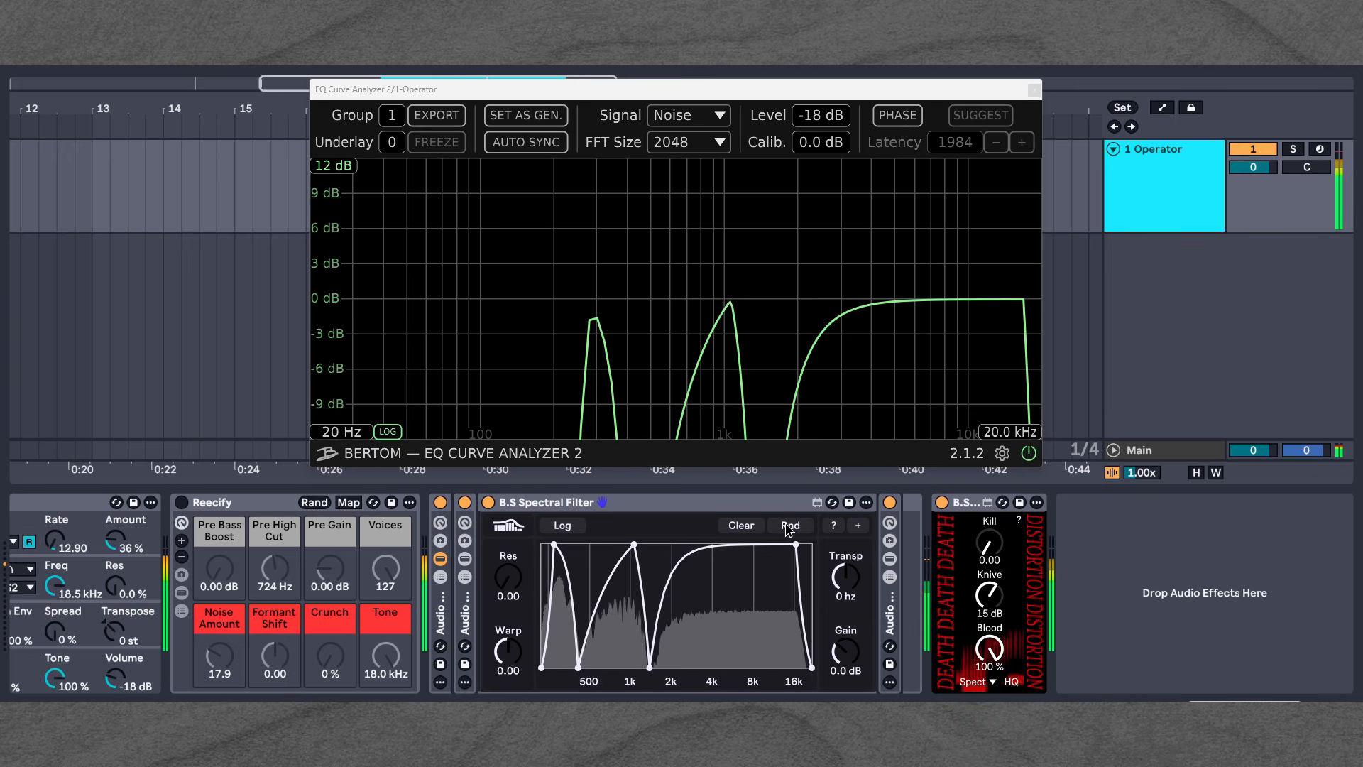
pyautogui.click(788, 527)
pyautogui.click(788, 527)
pyautogui.click(788, 527)
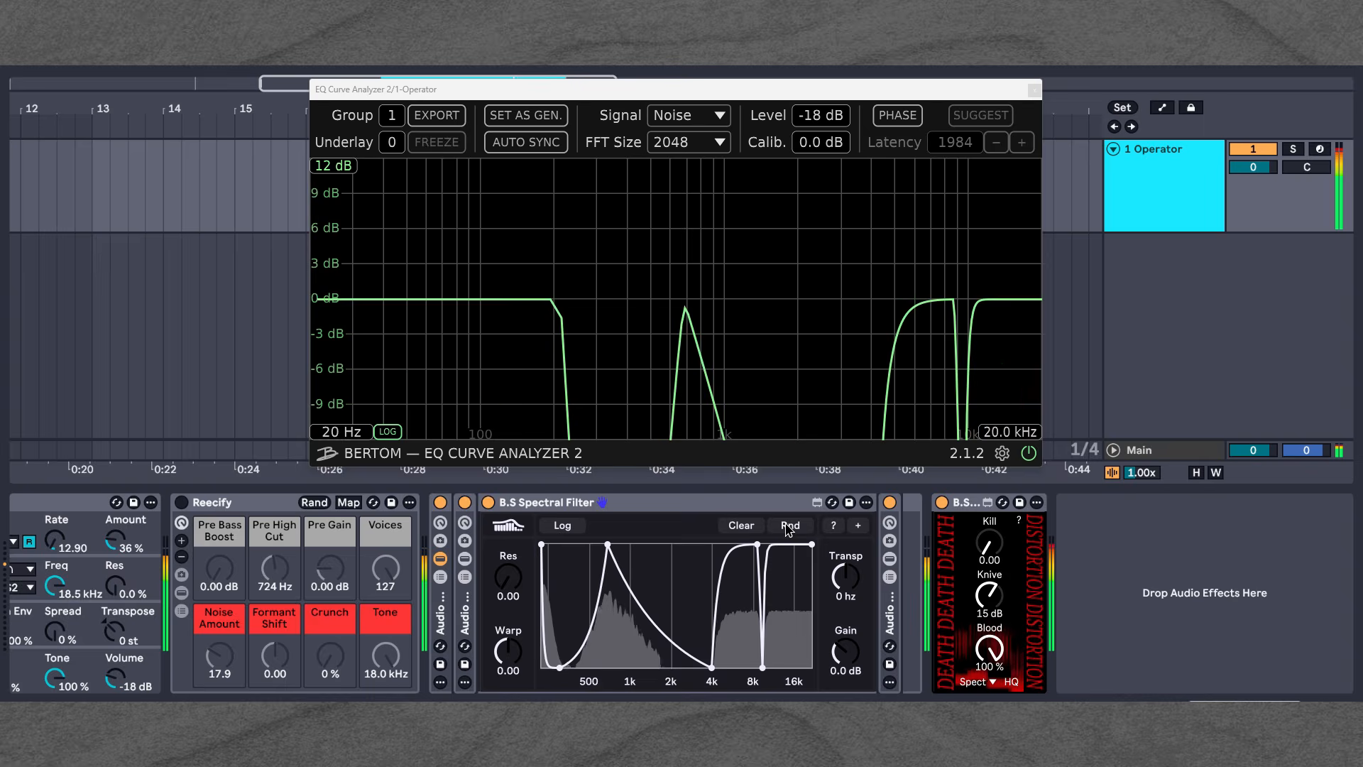
pyautogui.click(788, 527)
pyautogui.click(788, 527)
pyautogui.click(788, 527)
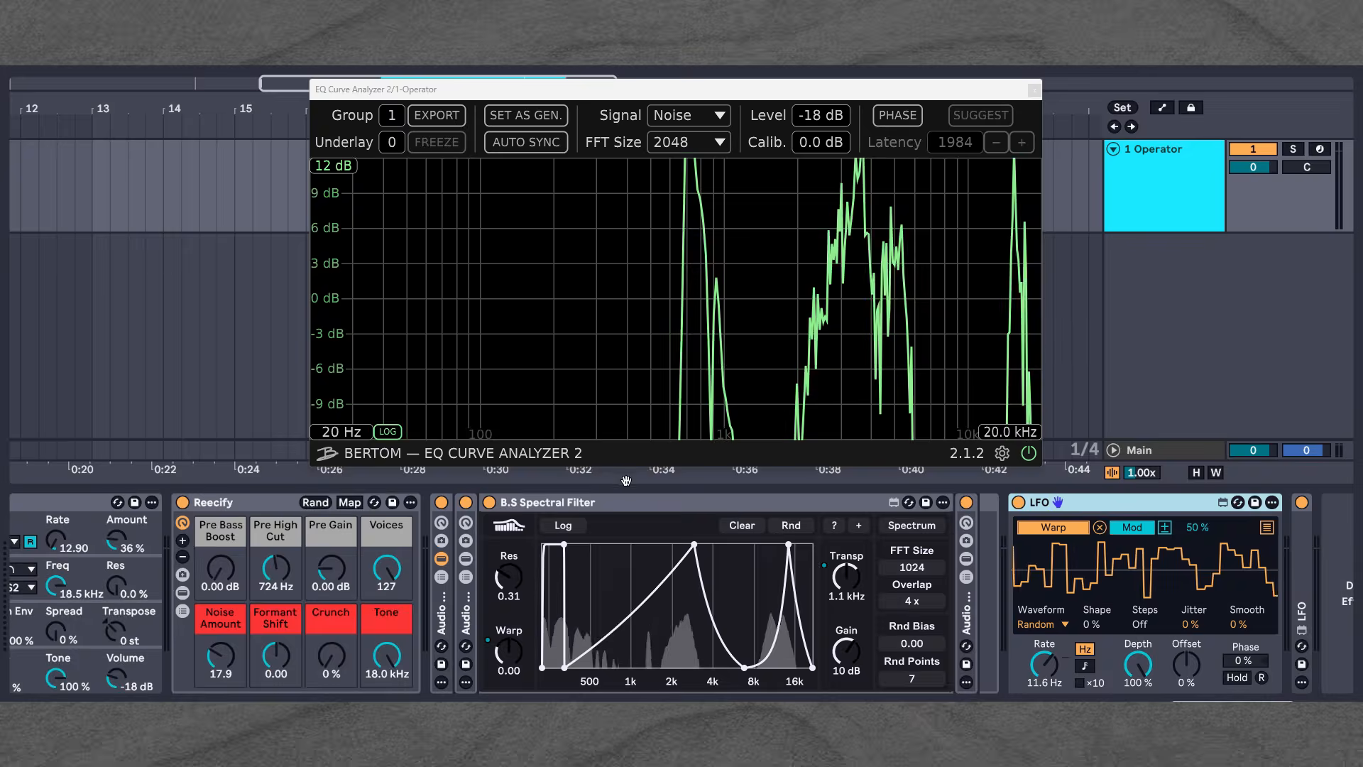
# Compare the LFO-modulated sound with the Spectral Filter bypassed and enabled.
pyautogui.click(489, 502)
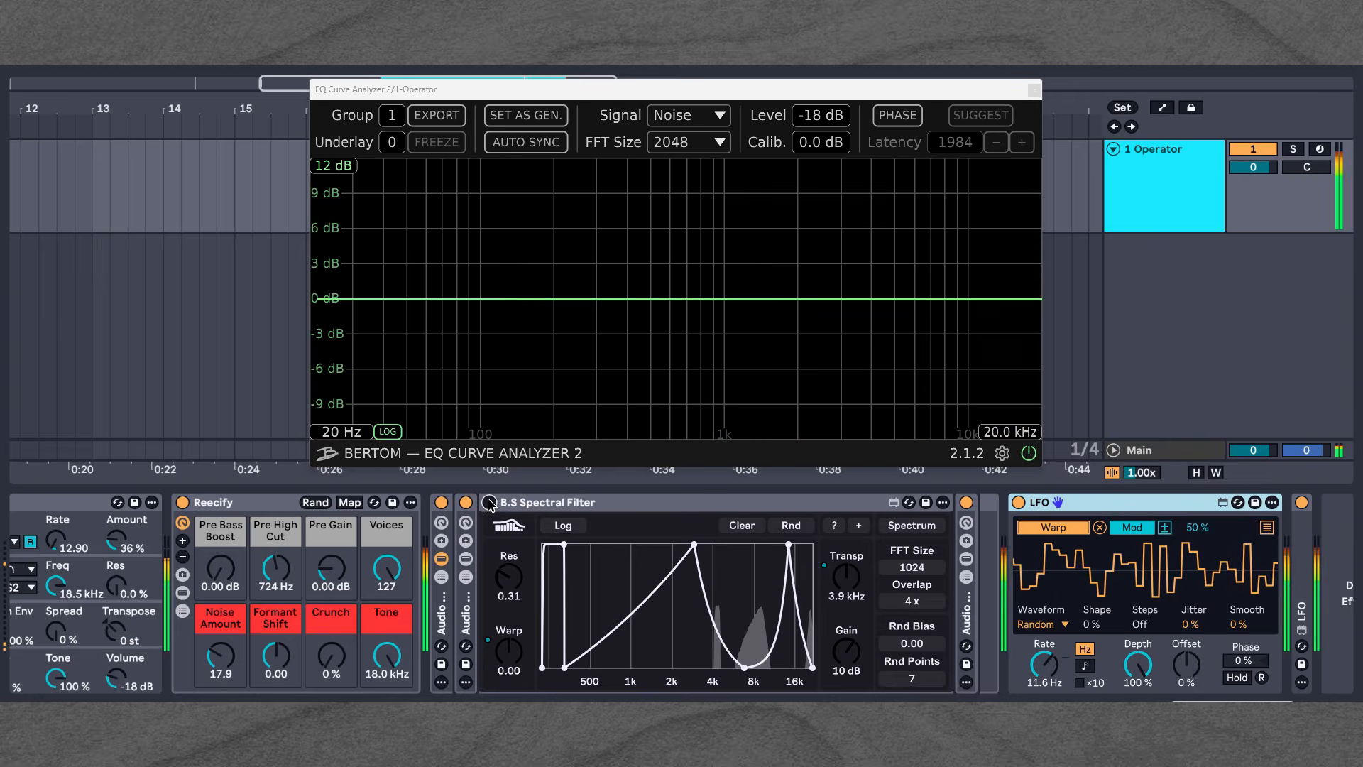
pyautogui.click(489, 502)
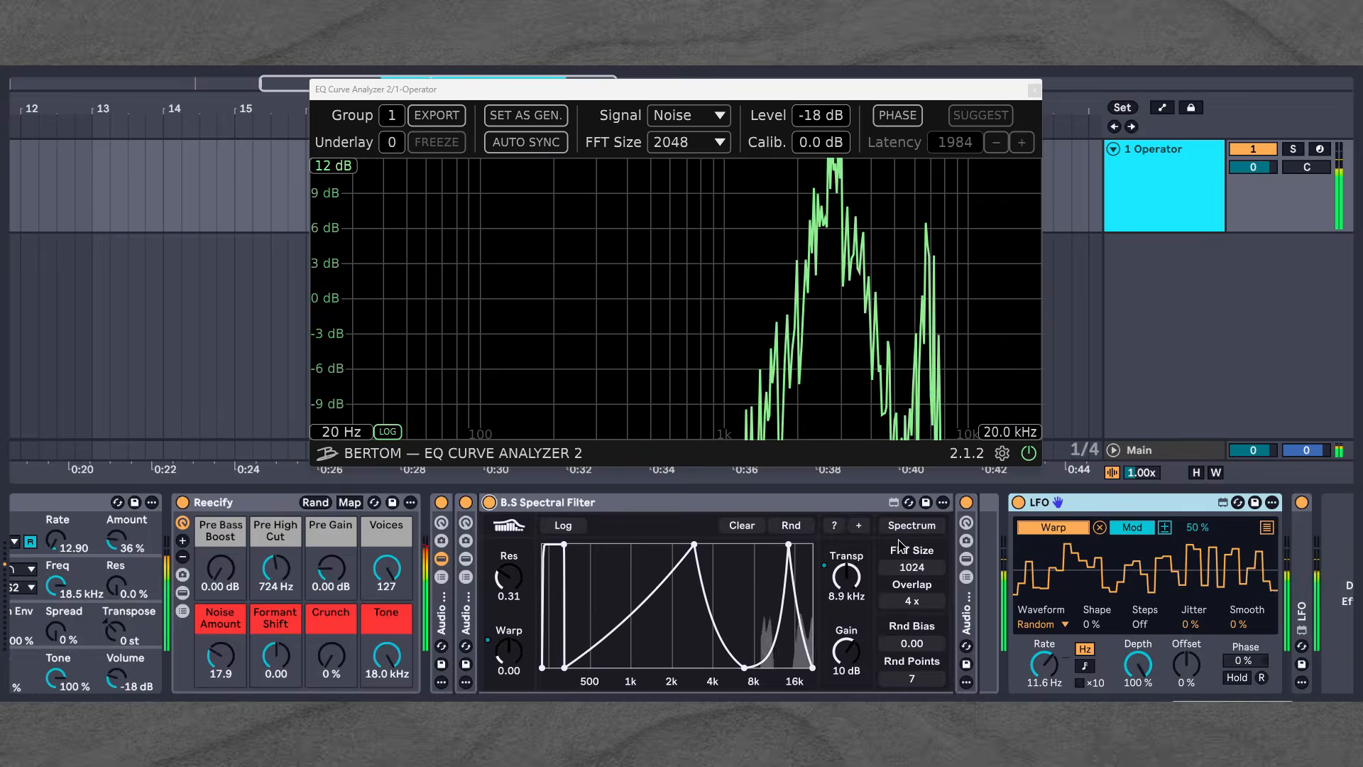
# Audition different FFT sizes on the LFO-modulated Spectral Filter, and set FFT Size to 128.
pyautogui.moveTo(914, 570); pyautogui.dragTo(916, 465)
pyautogui.moveTo(912, 571)
pyautogui.mouseDown()
pyautogui.moveTo(915, 607)
pyautogui.moveTo(914, 589)
pyautogui.mouseUp()
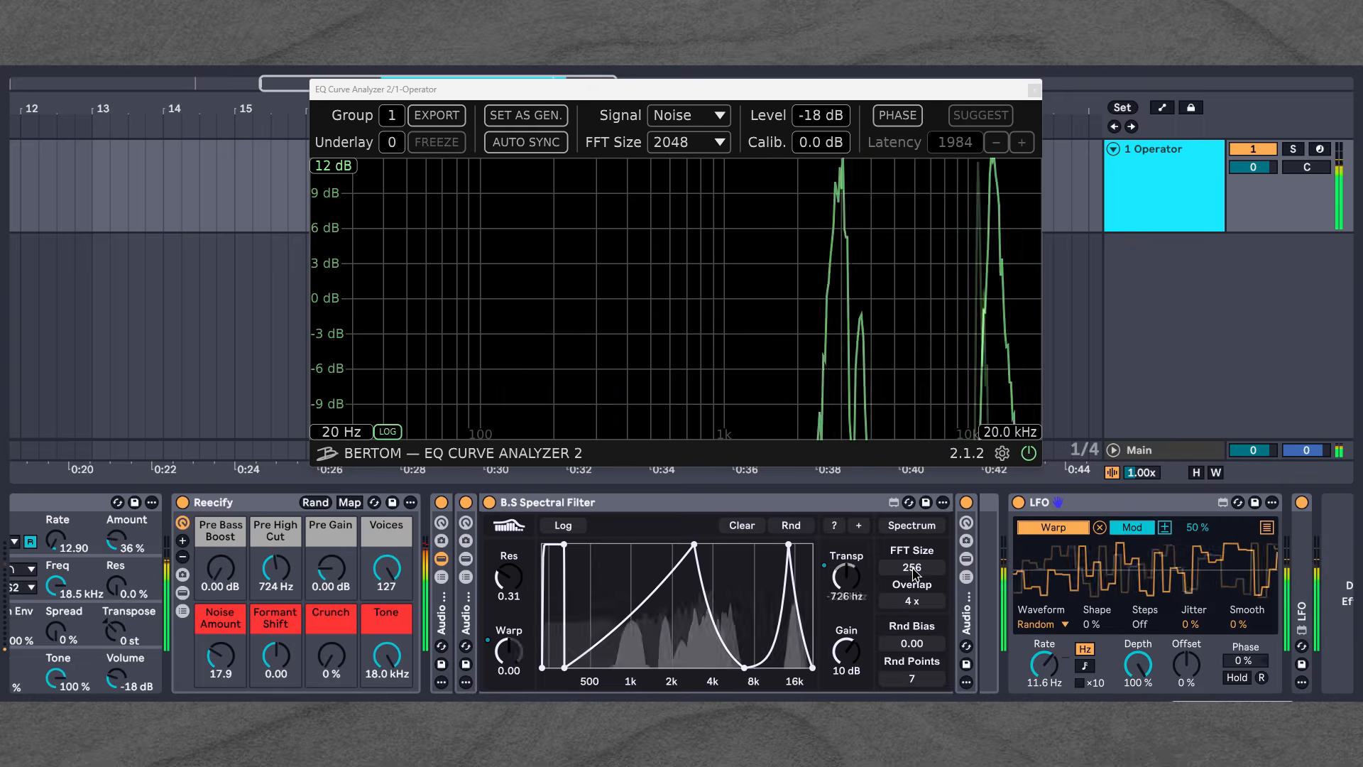
pyautogui.moveTo(914, 572); pyautogui.dragTo(927, 602)
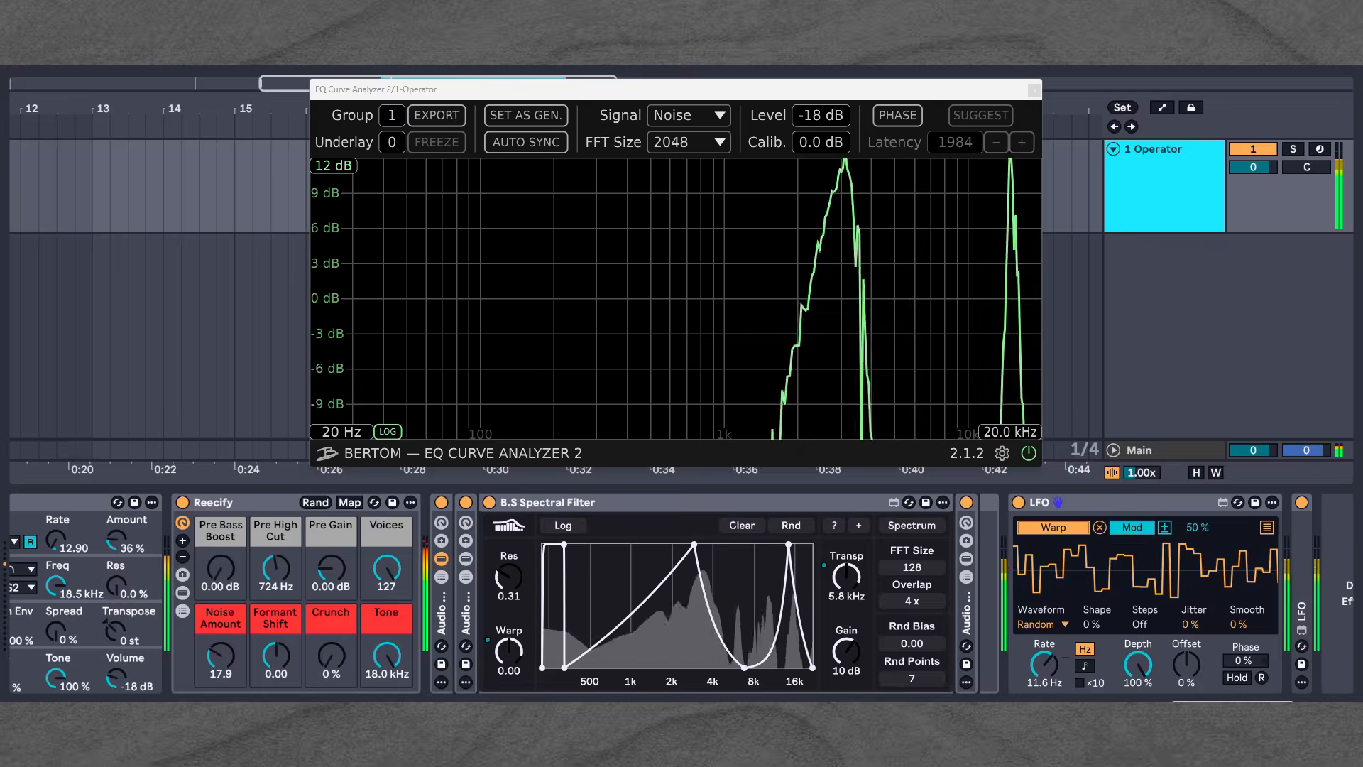